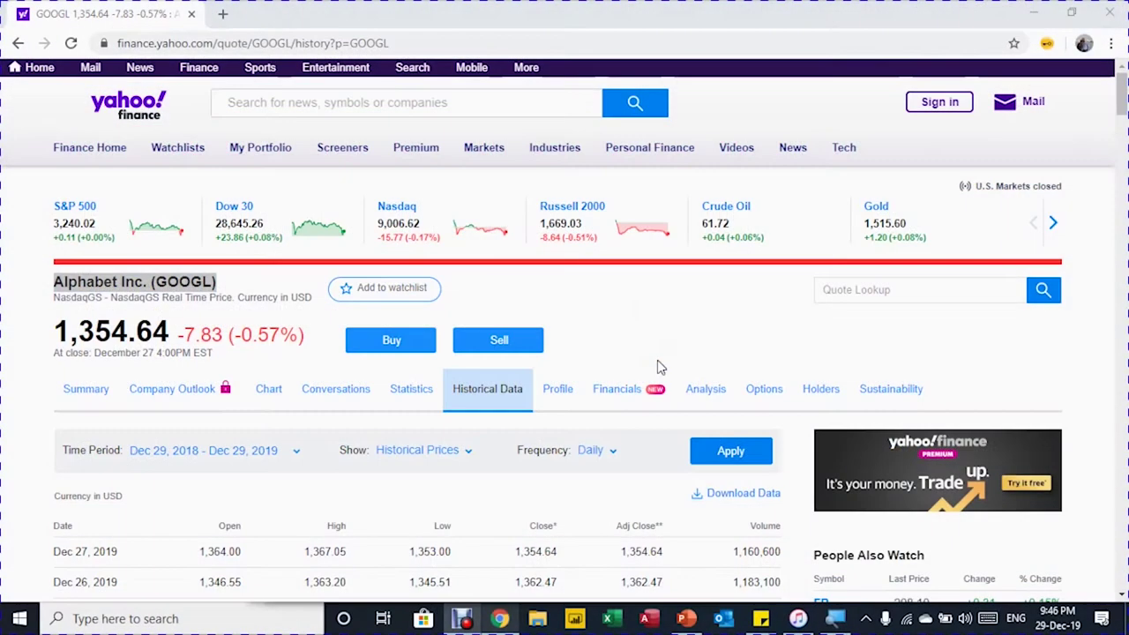
Copy the GOOGL history page URL from the Yahoo Finance address bar.
click(654, 367)
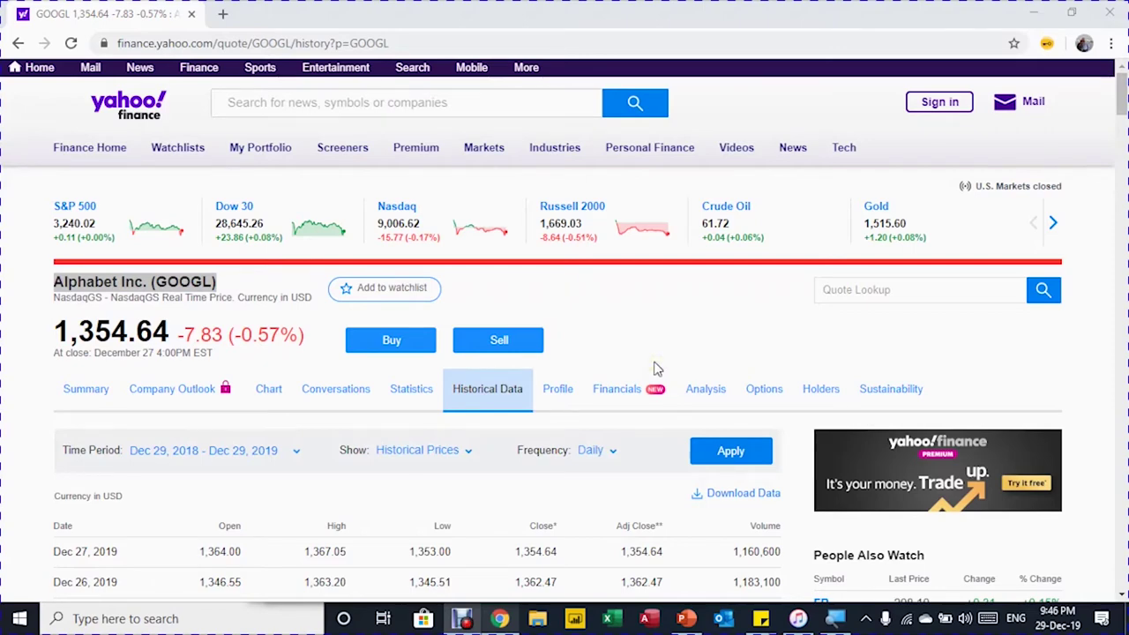
click(237, 237)
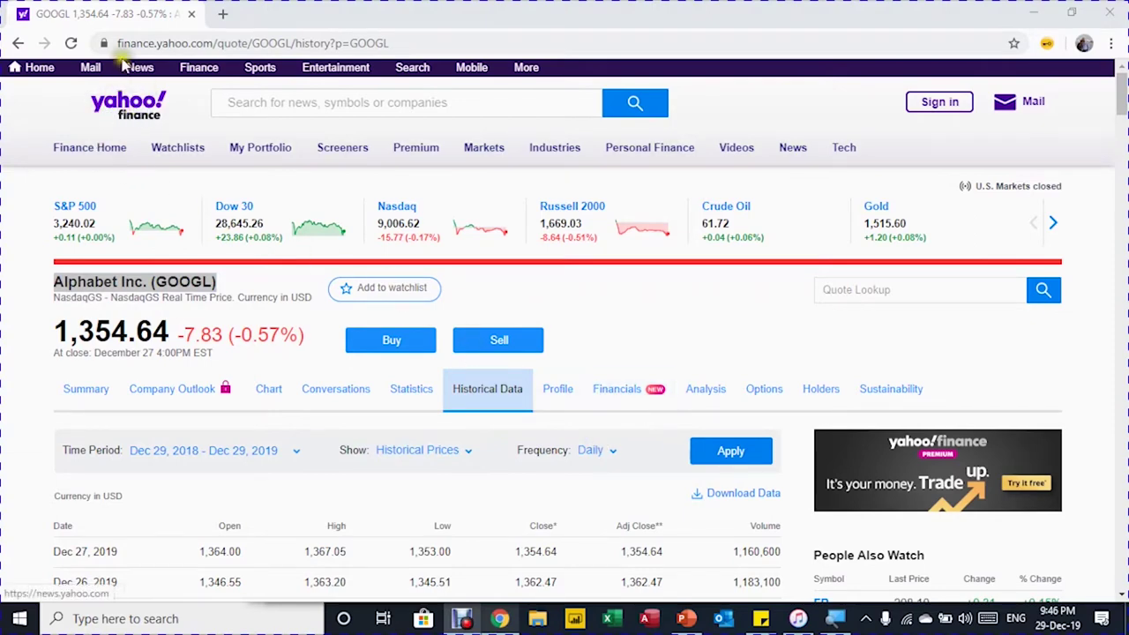
click(355, 44)
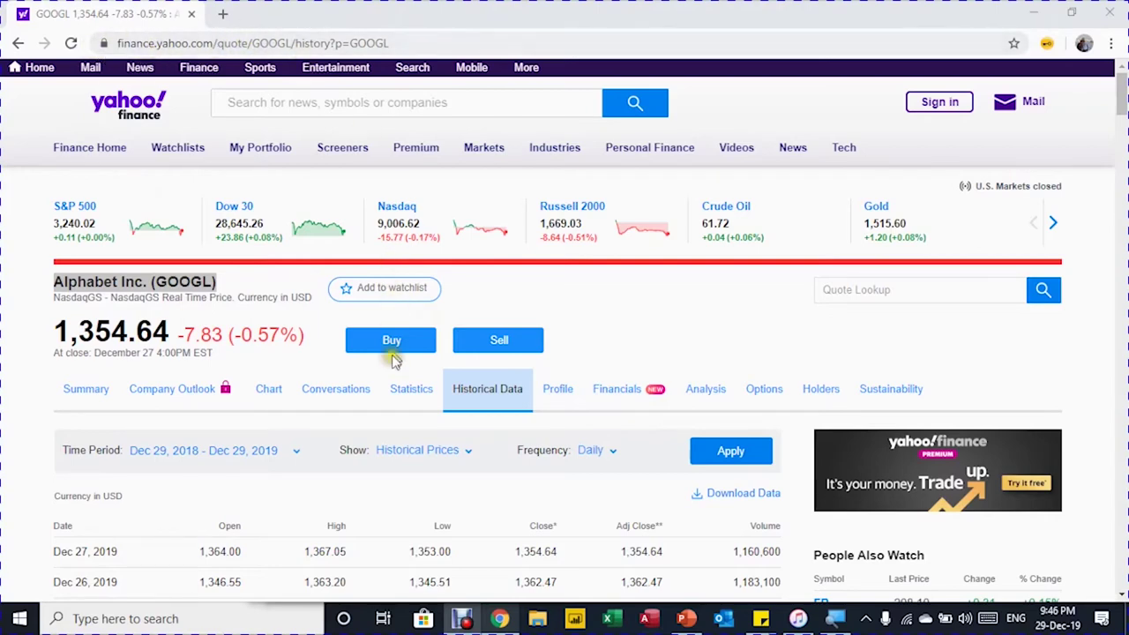
scroll(384, 388, down, 3)
Look over the historical price table, then switch to a blank Excel workbook, Book1.
click(114, 302)
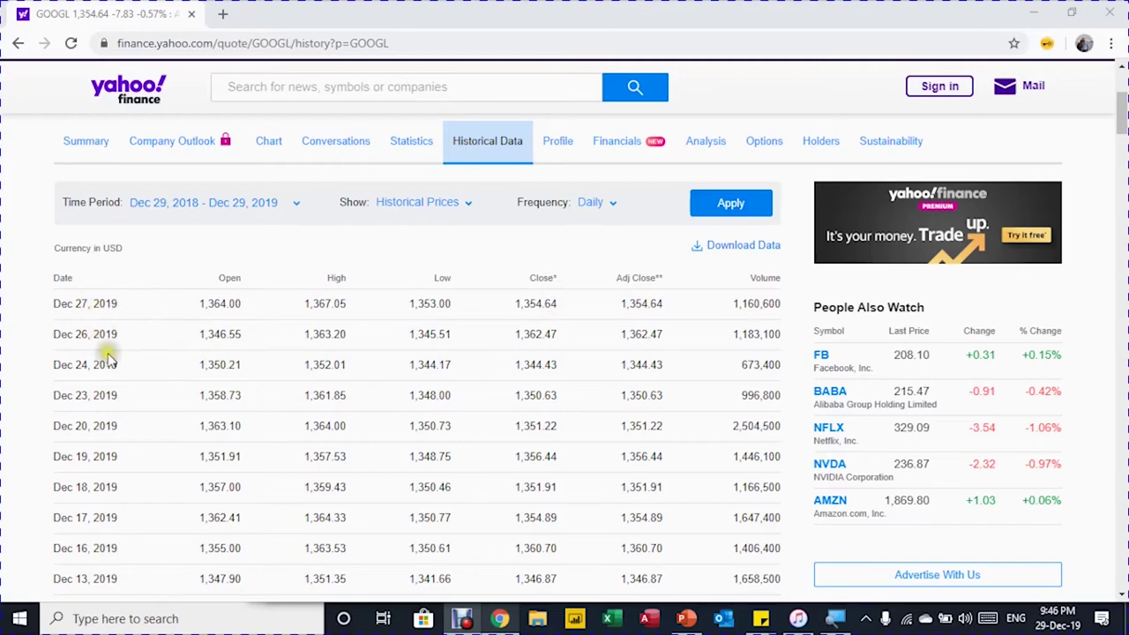
scroll(110, 357, down, 4)
scroll(110, 362, up, 4)
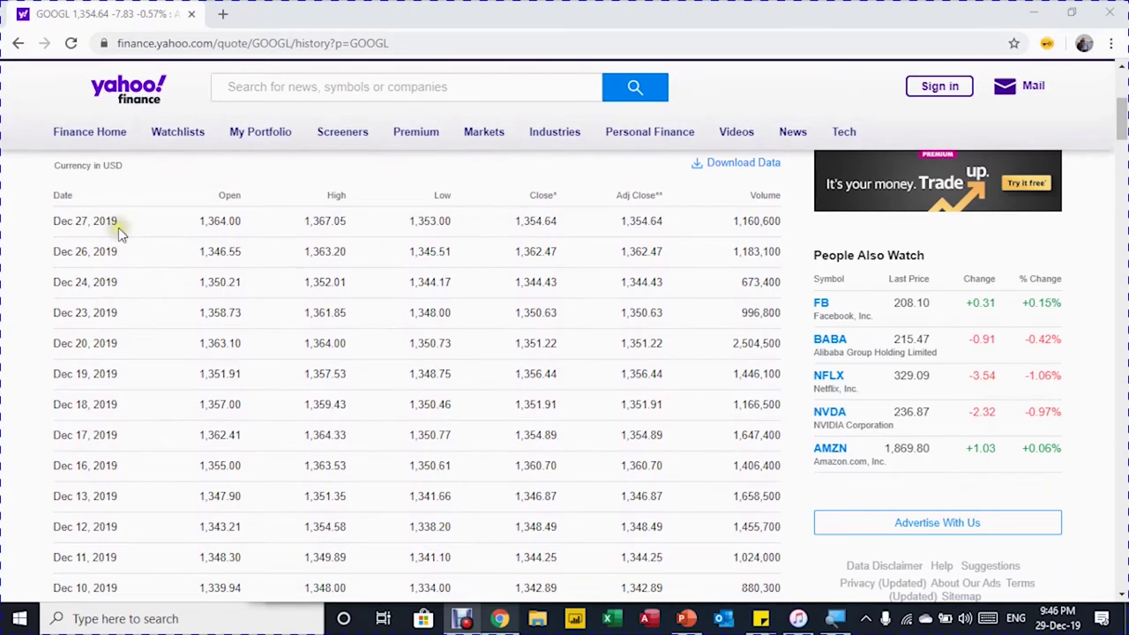
scroll(245, 316, up, 1)
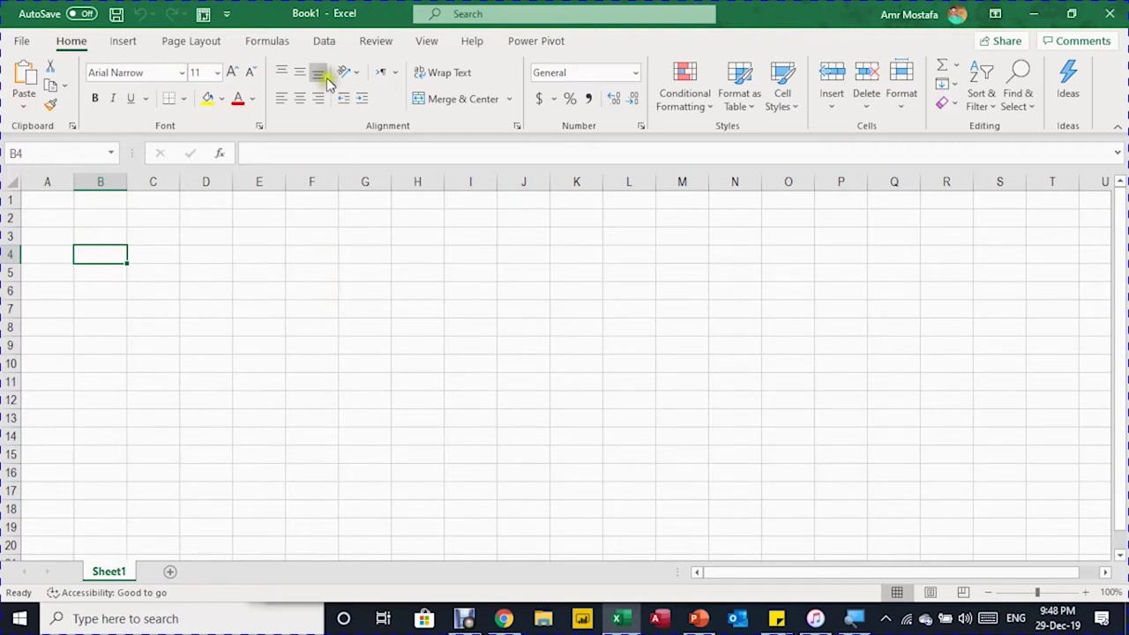
Start a From Web import via Data > Get Data > From Other Sources.
click(324, 42)
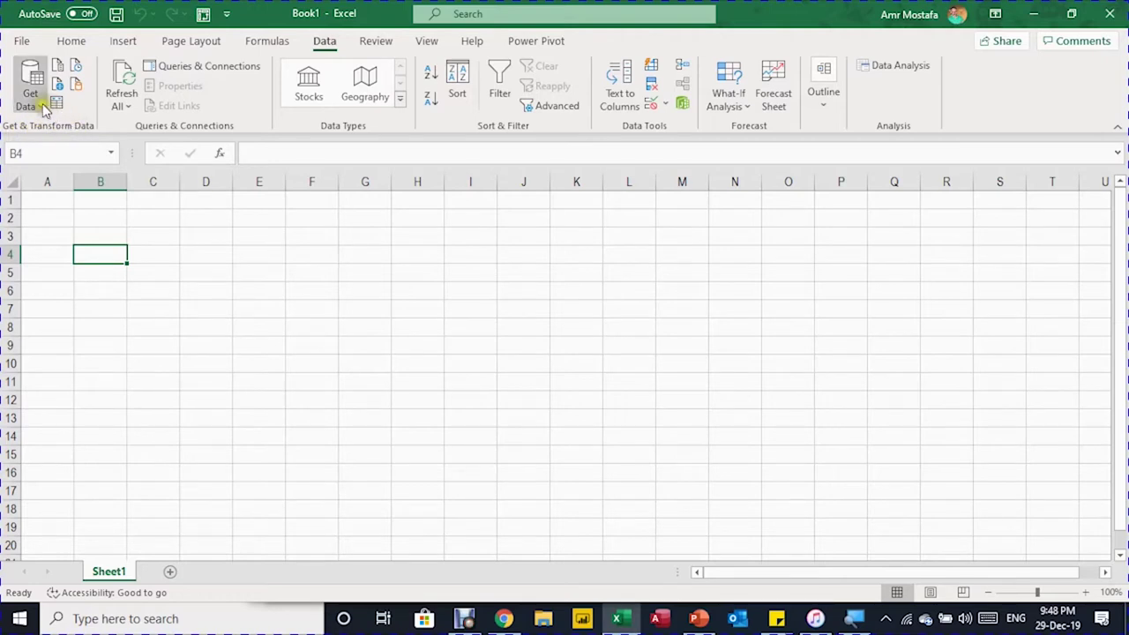
click(42, 104)
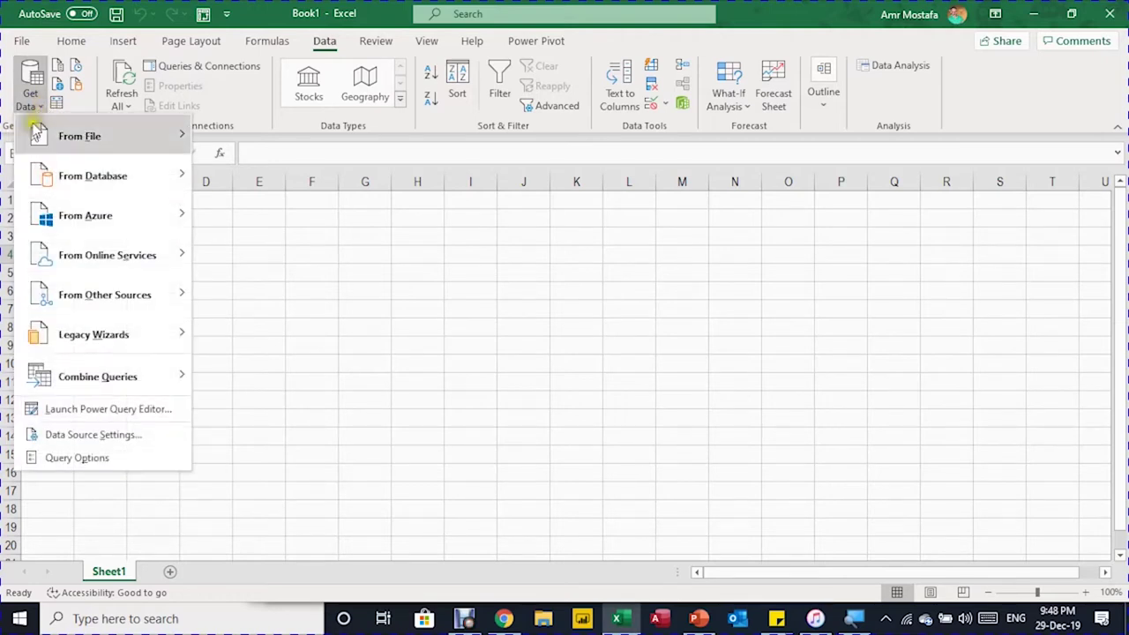
mouse_move(46, 300)
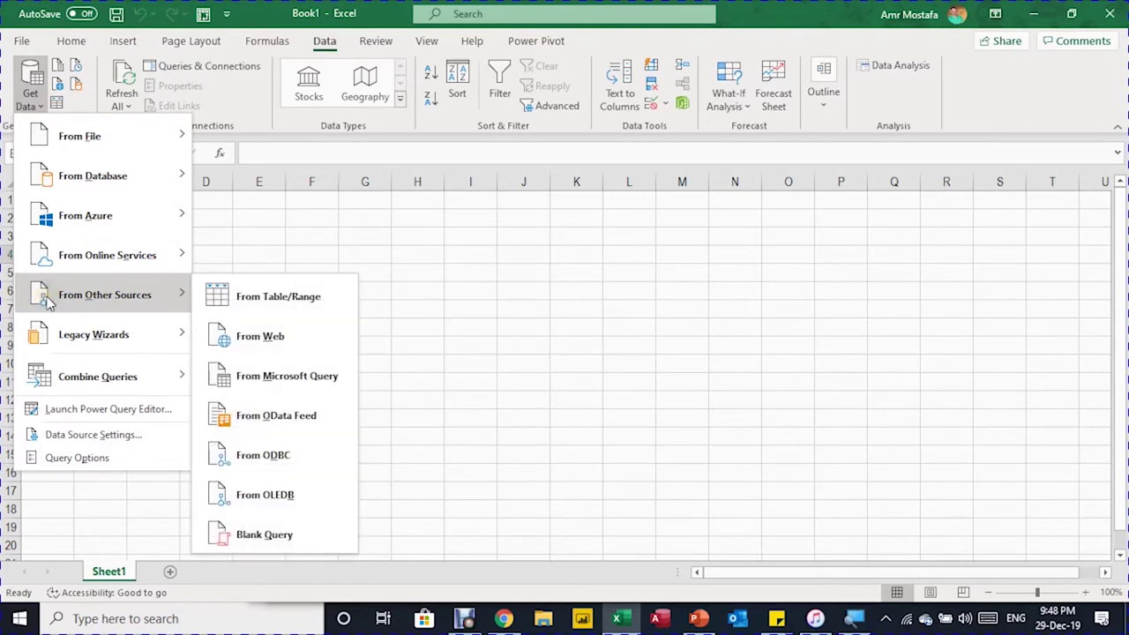
click(264, 337)
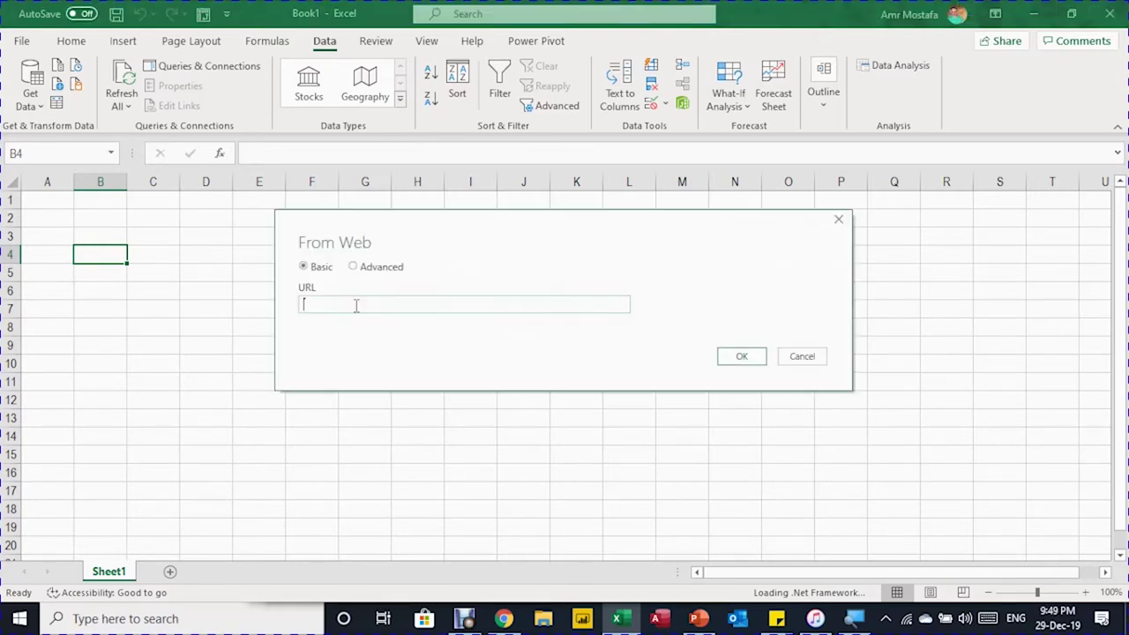
Paste the Yahoo Finance GOOGL history URL into the From Web dialog and connect to the page.
click(323, 305)
text(https://finance.yahoo.com/quote/GOOGL/history?p=GOOGL)
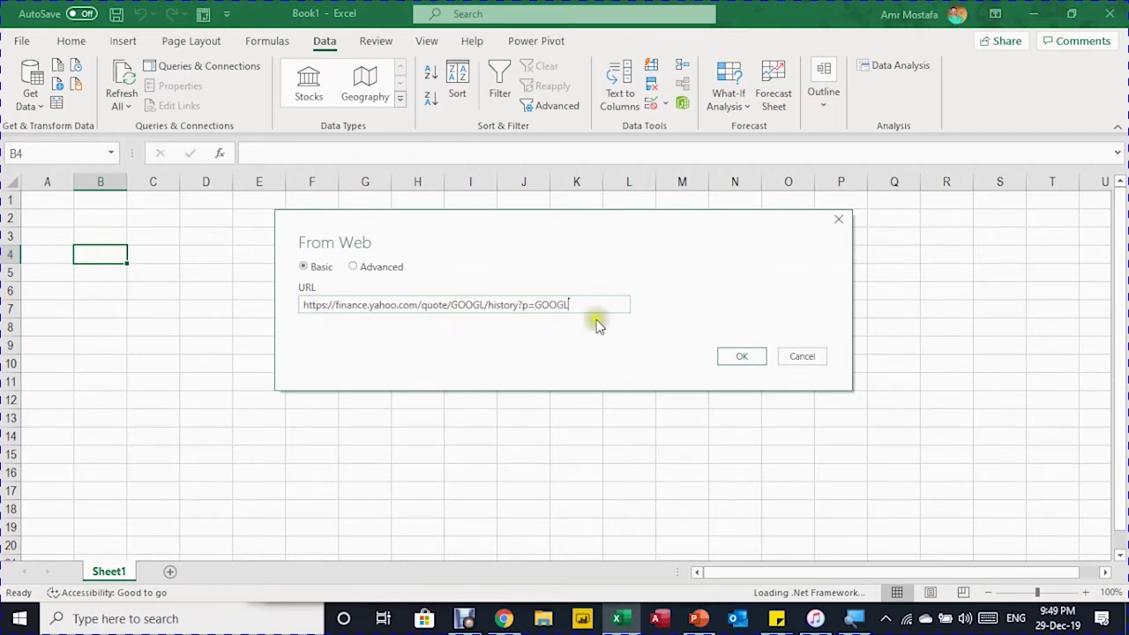
click(742, 357)
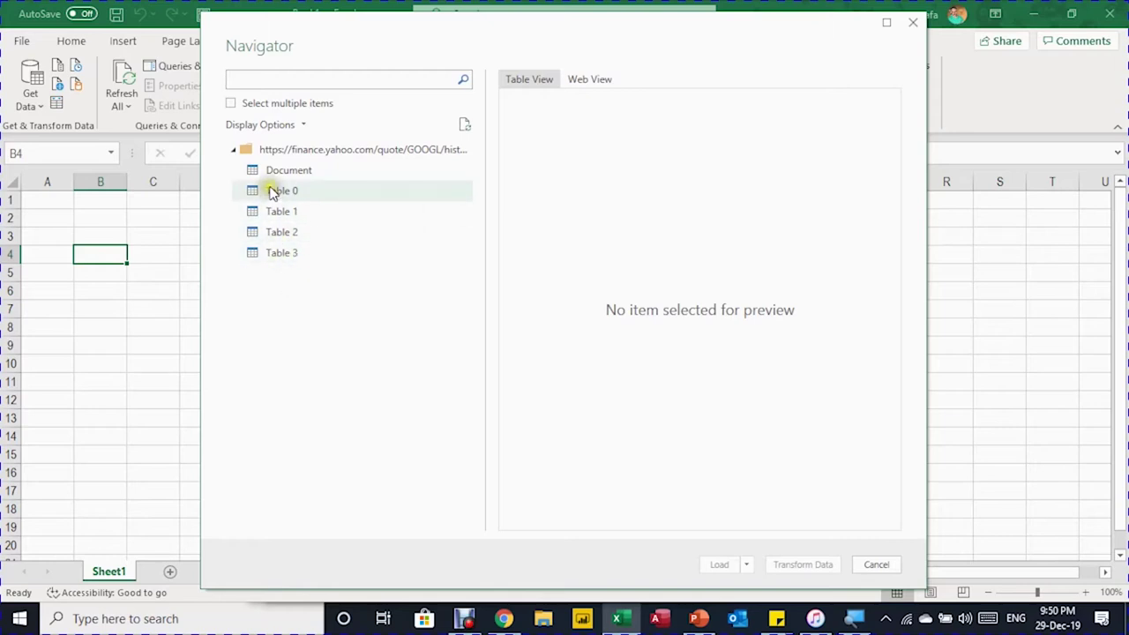
Preview Table 2 in Web View and Table View, then send it to Power Query Editor.
click(288, 234)
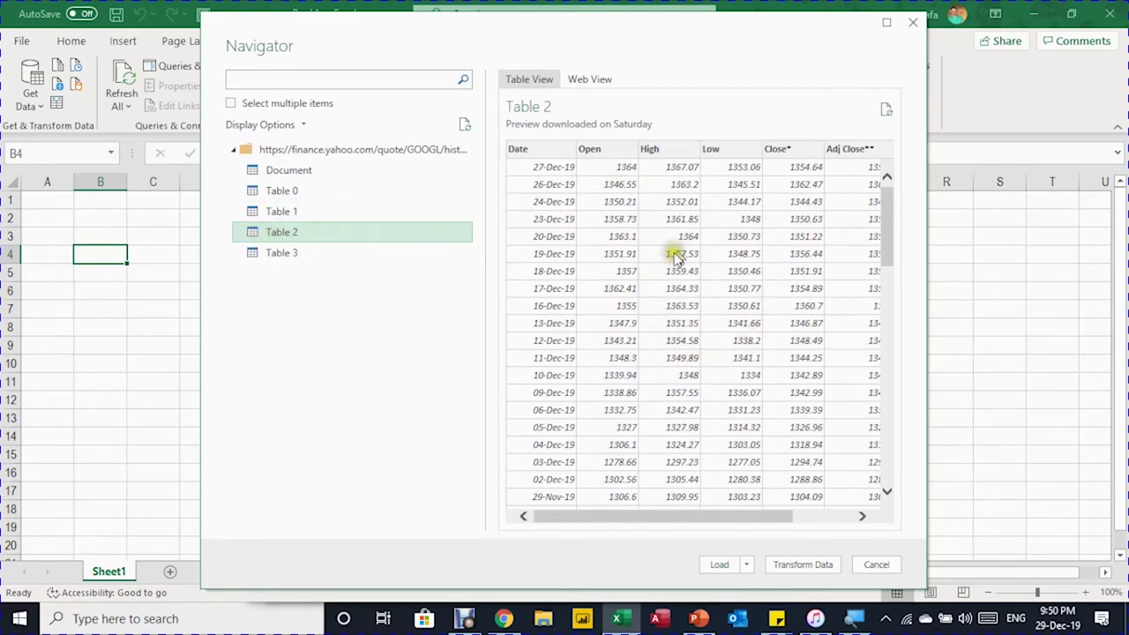
click(582, 79)
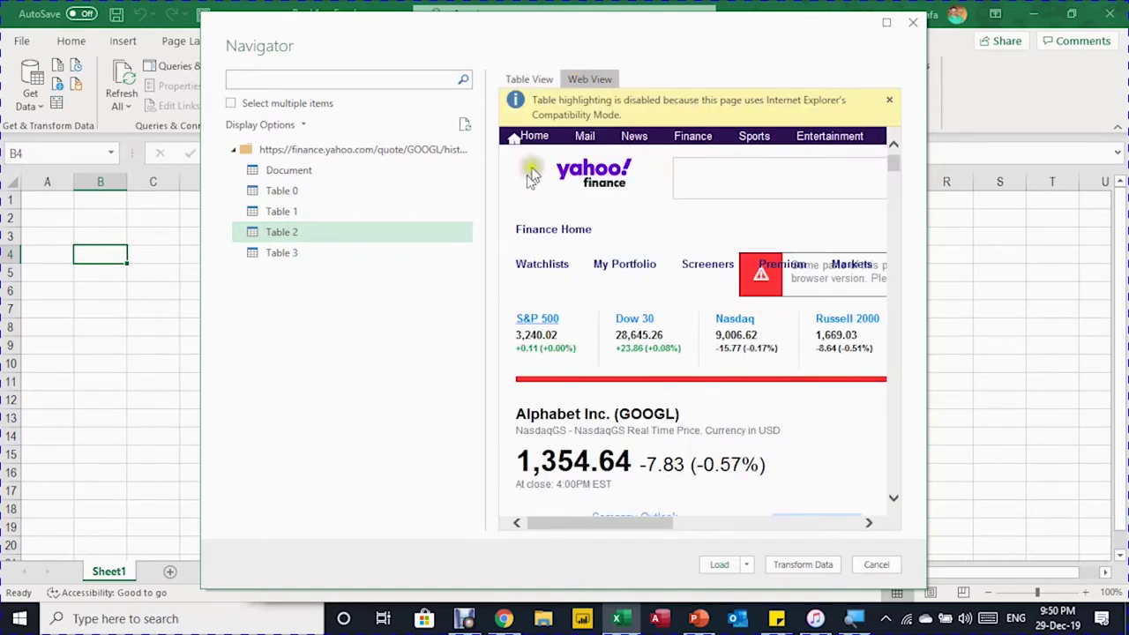
scroll(628, 320, down, 4)
scroll(631, 317, down, 10)
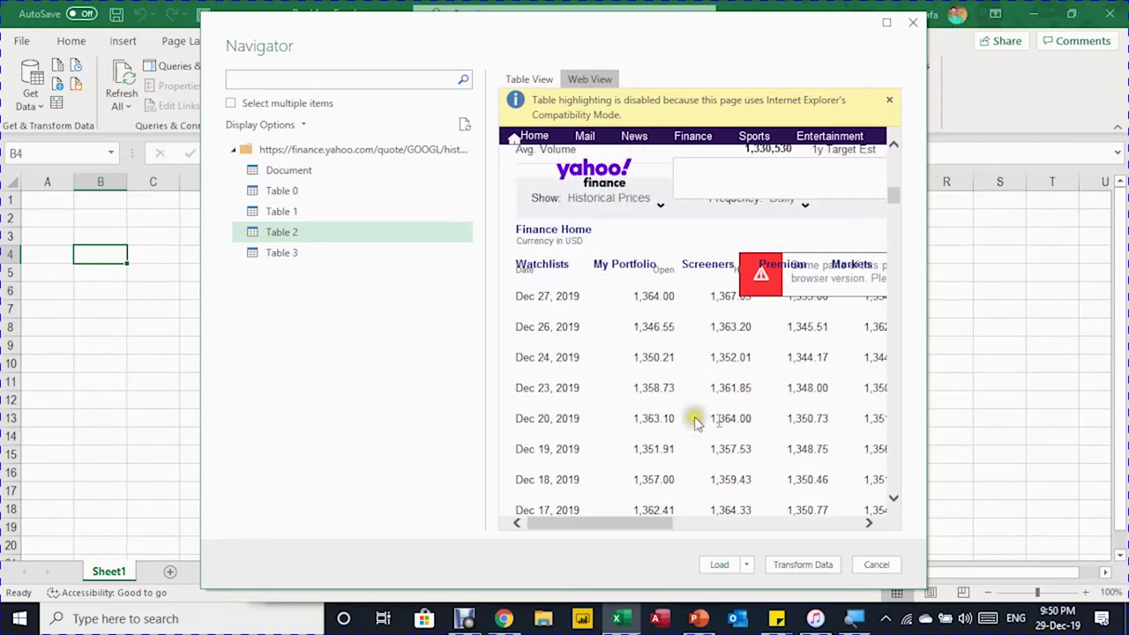
mouse_move(637, 524)
mouse_down()
mouse_move(725, 528)
mouse_move(626, 527)
mouse_up()
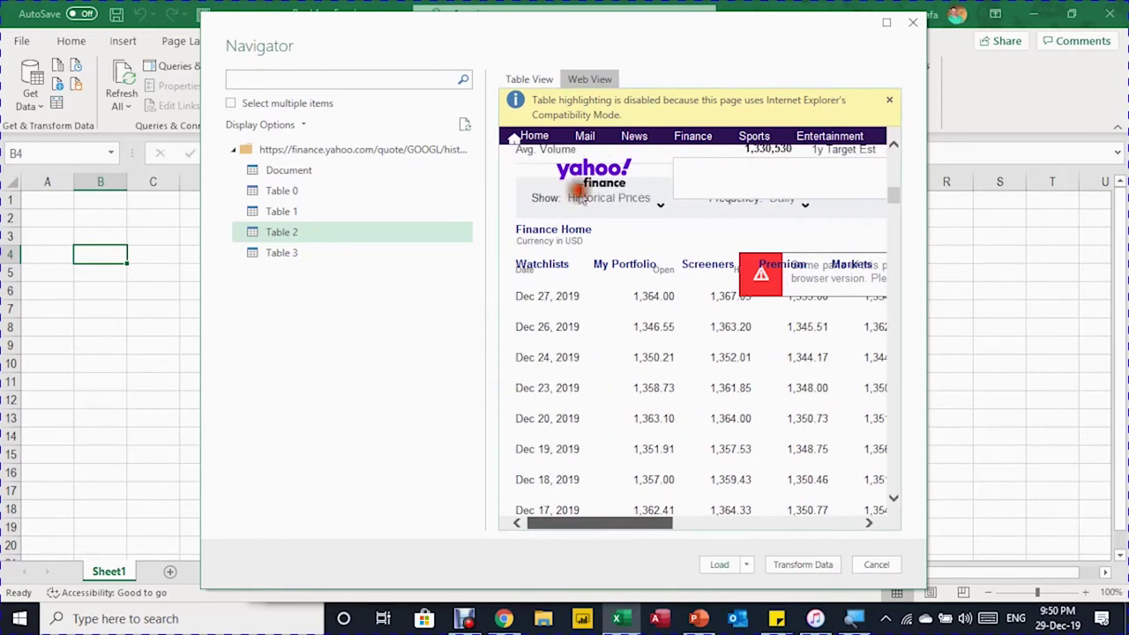
click(526, 80)
drag(701, 523, 588, 531)
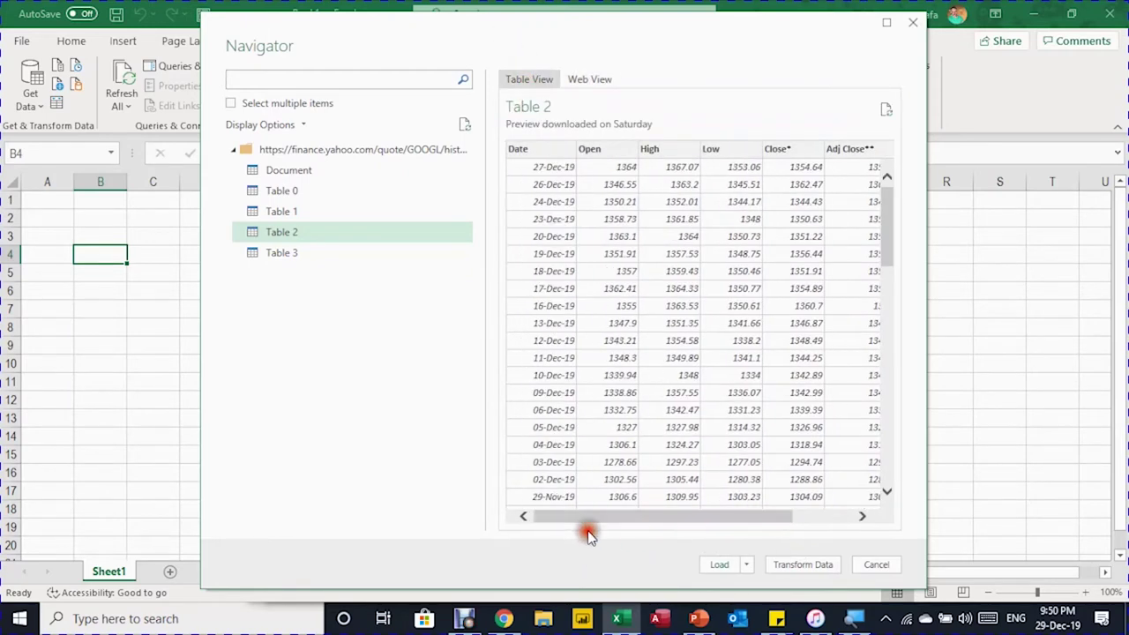
click(803, 564)
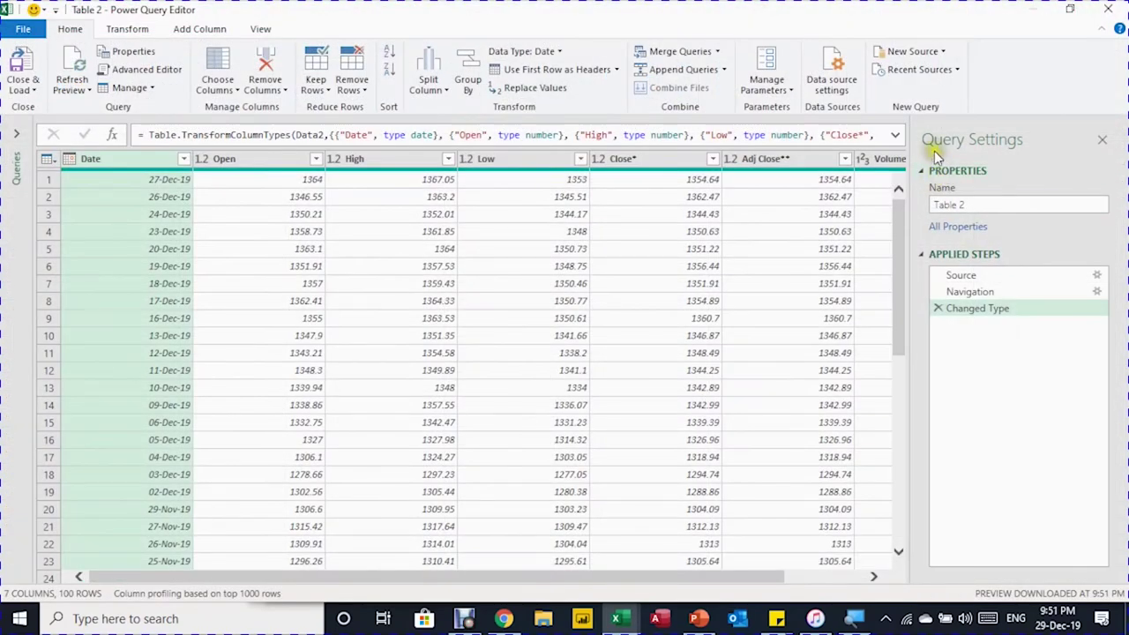
Rename the Table 2 query to GoogleSharePrice in Query Settings.
click(976, 202)
click(979, 204)
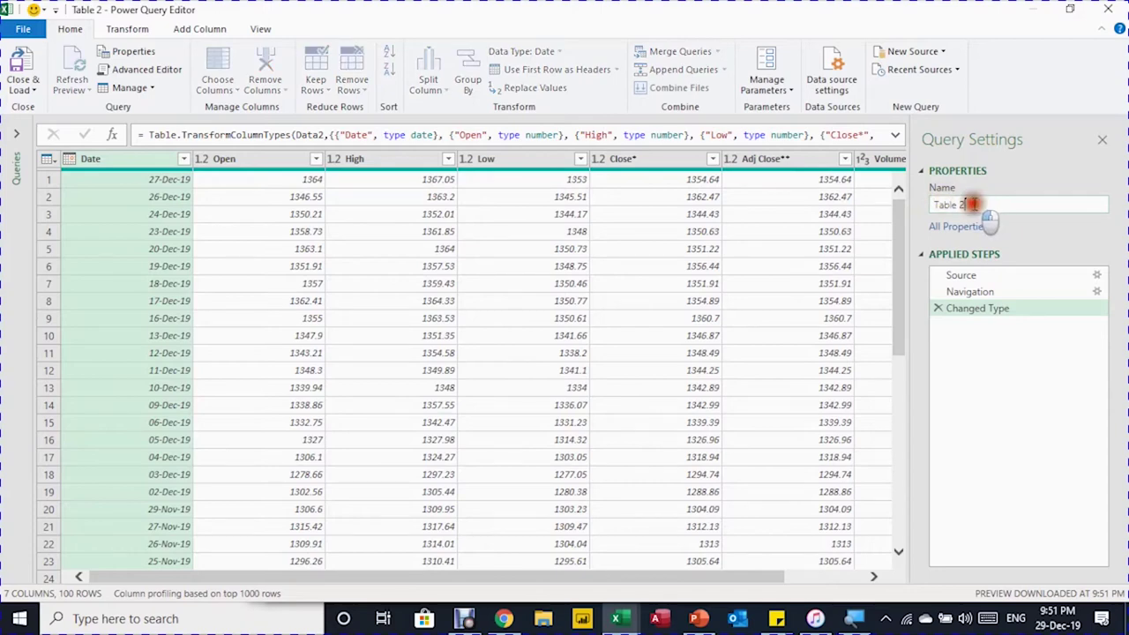
double_click(977, 203)
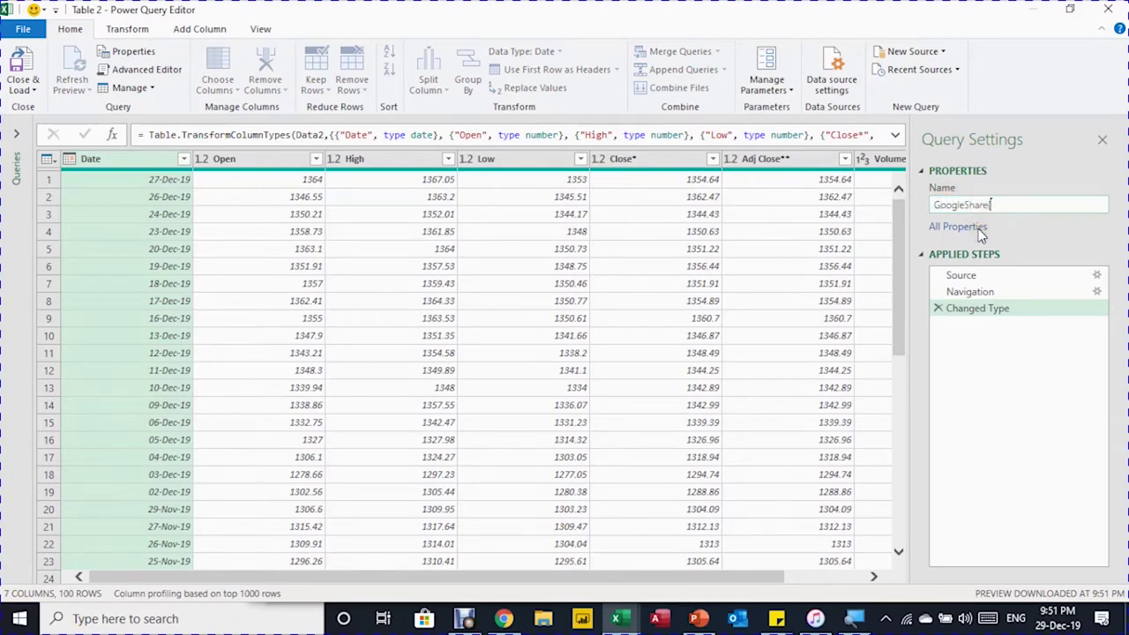
text(GoogleSharePrice)
key(Return)
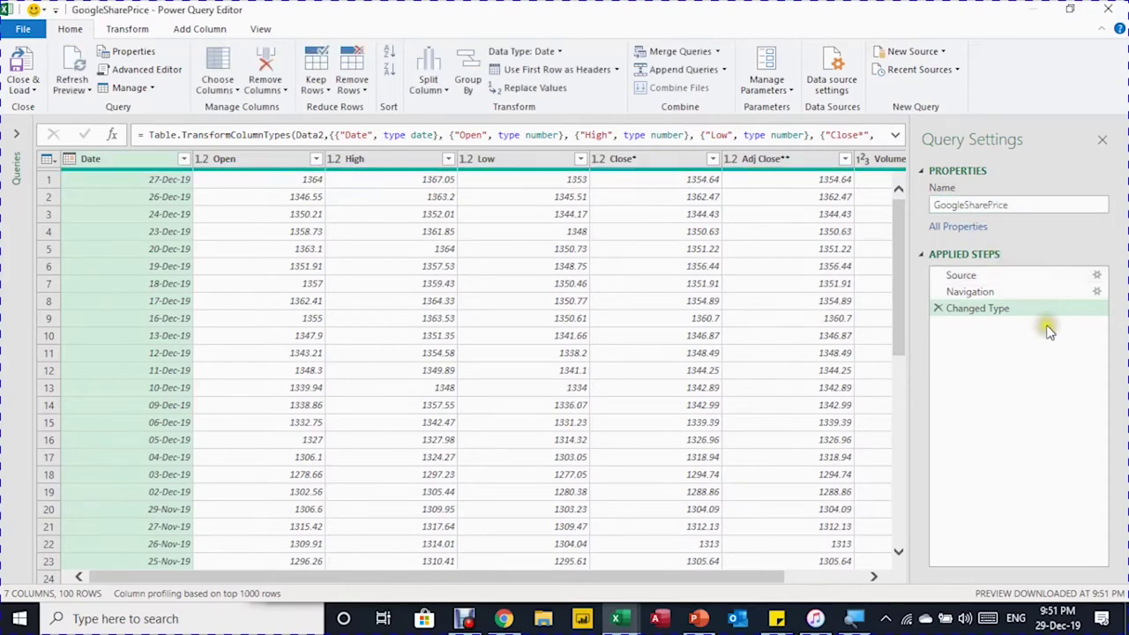
click(1027, 280)
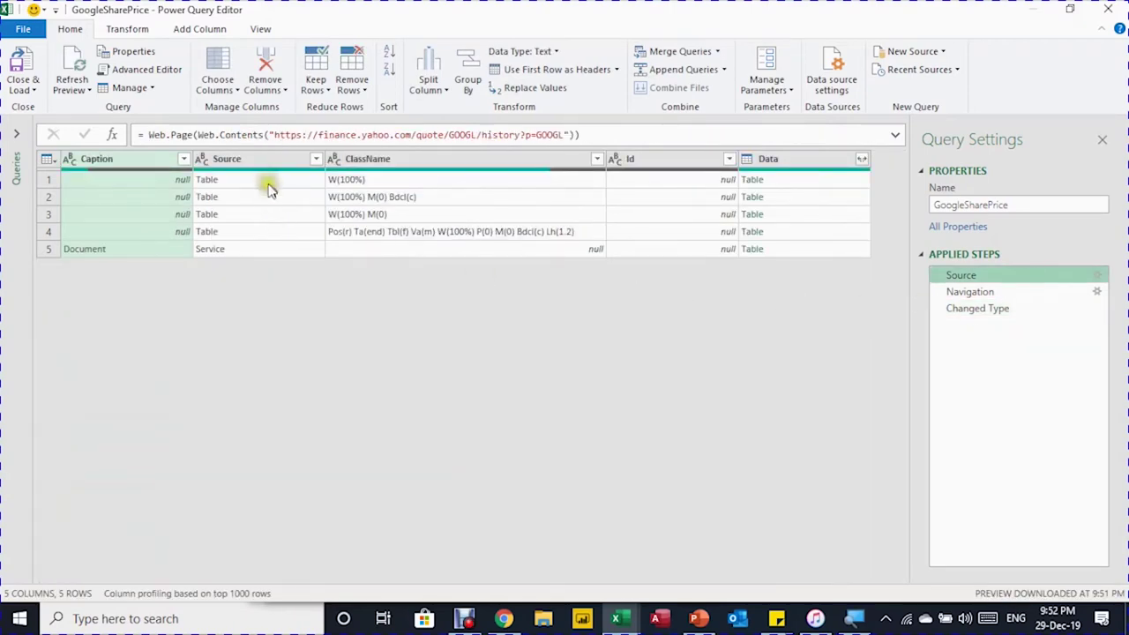
click(1012, 292)
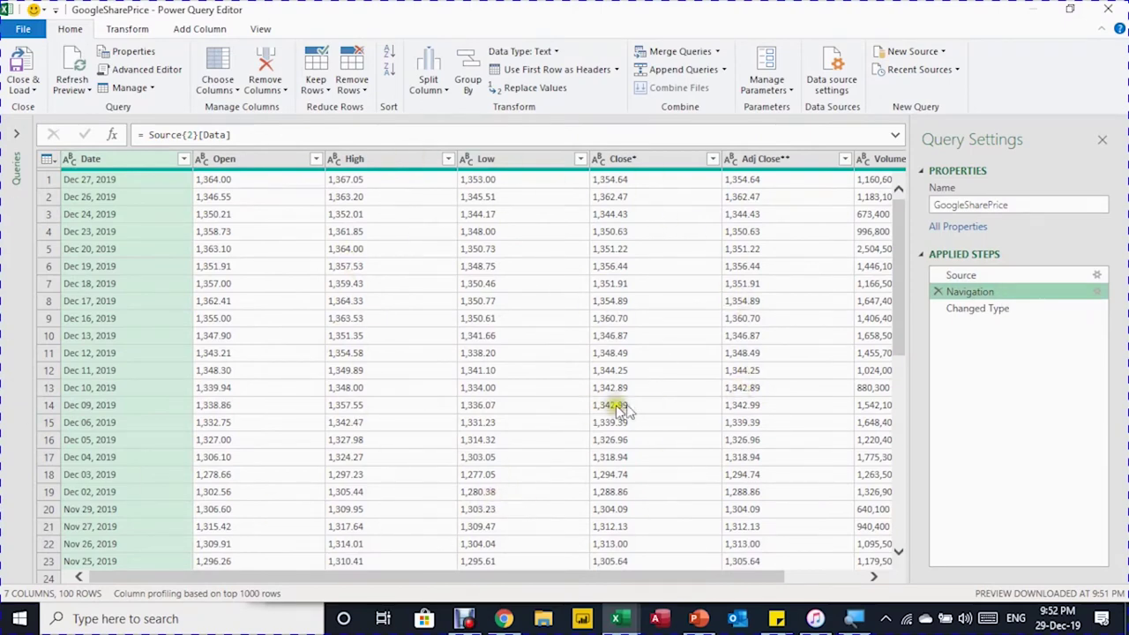
click(969, 310)
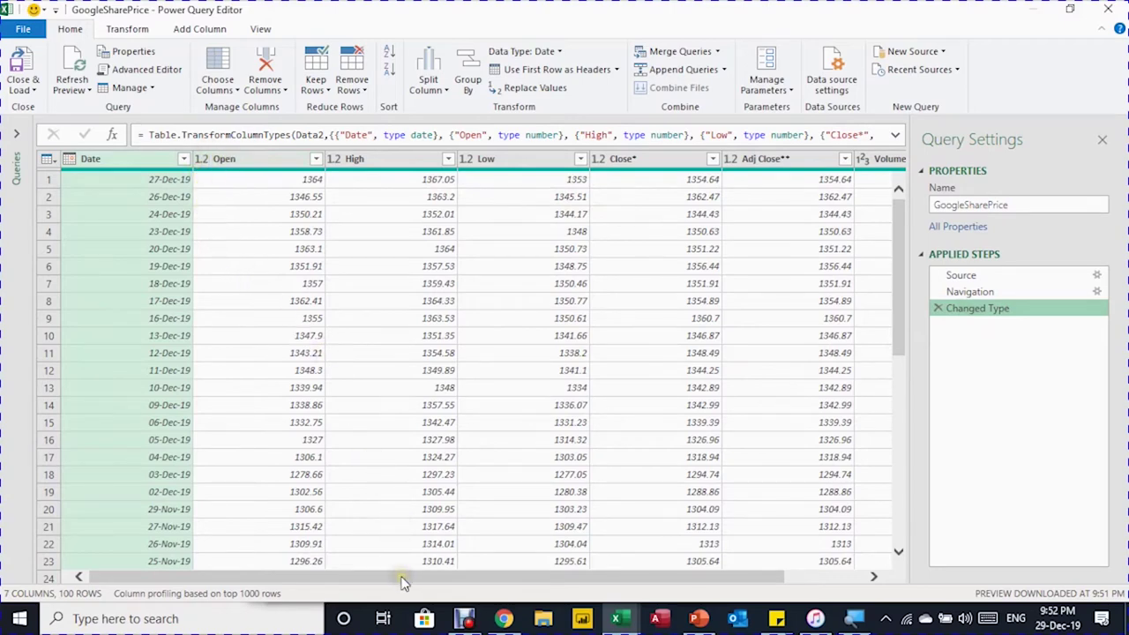
drag(401, 582, 306, 537)
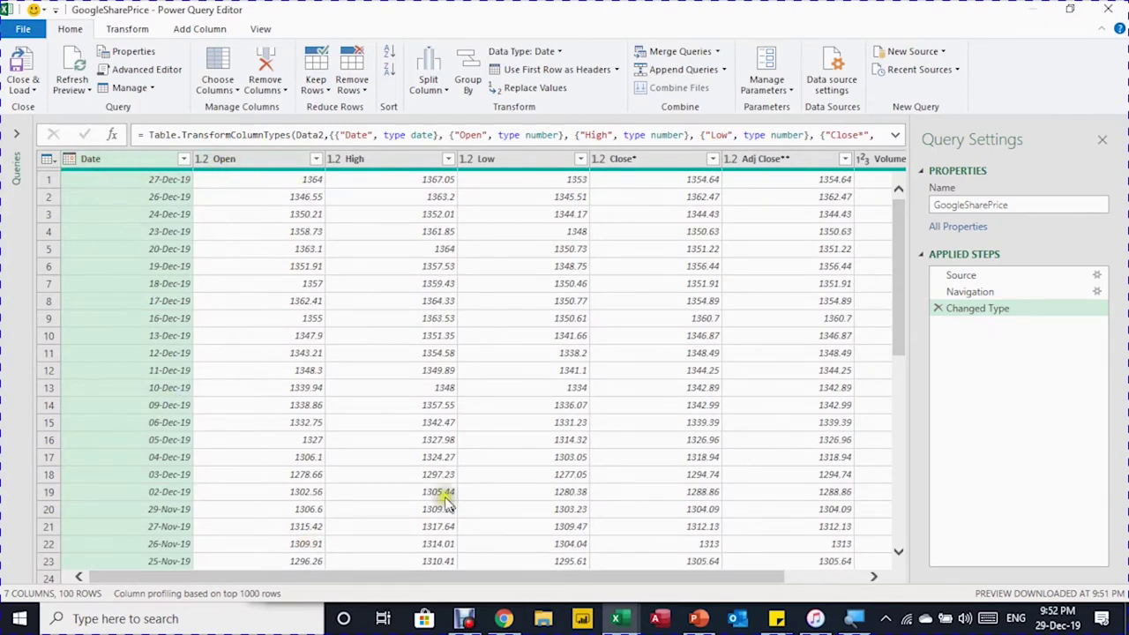
drag(470, 577, 609, 575)
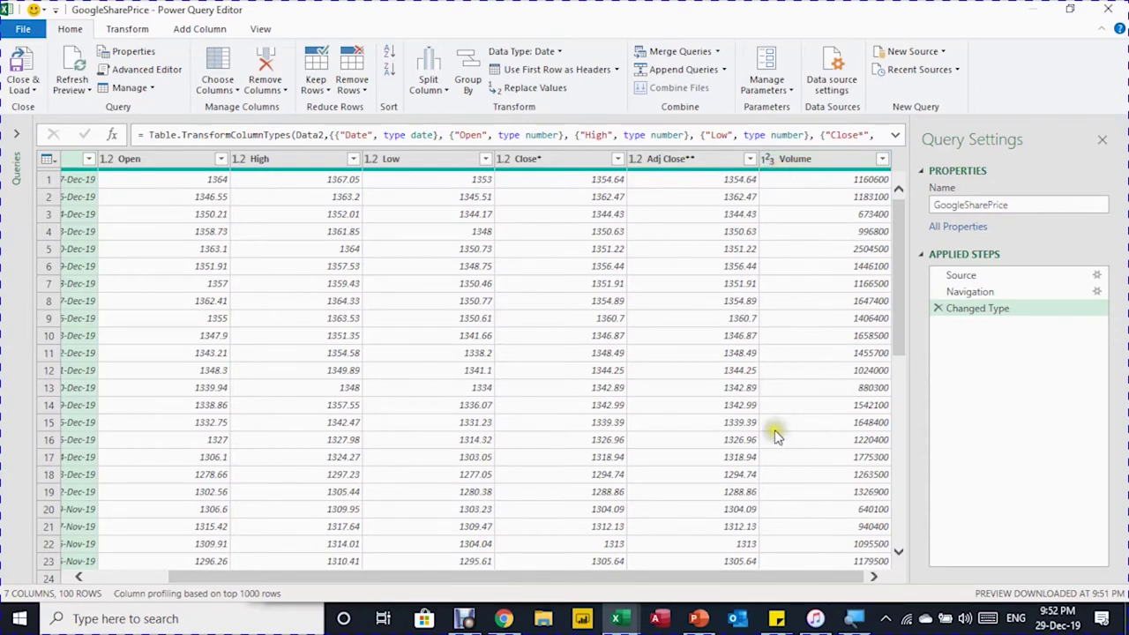
drag(765, 580, 625, 569)
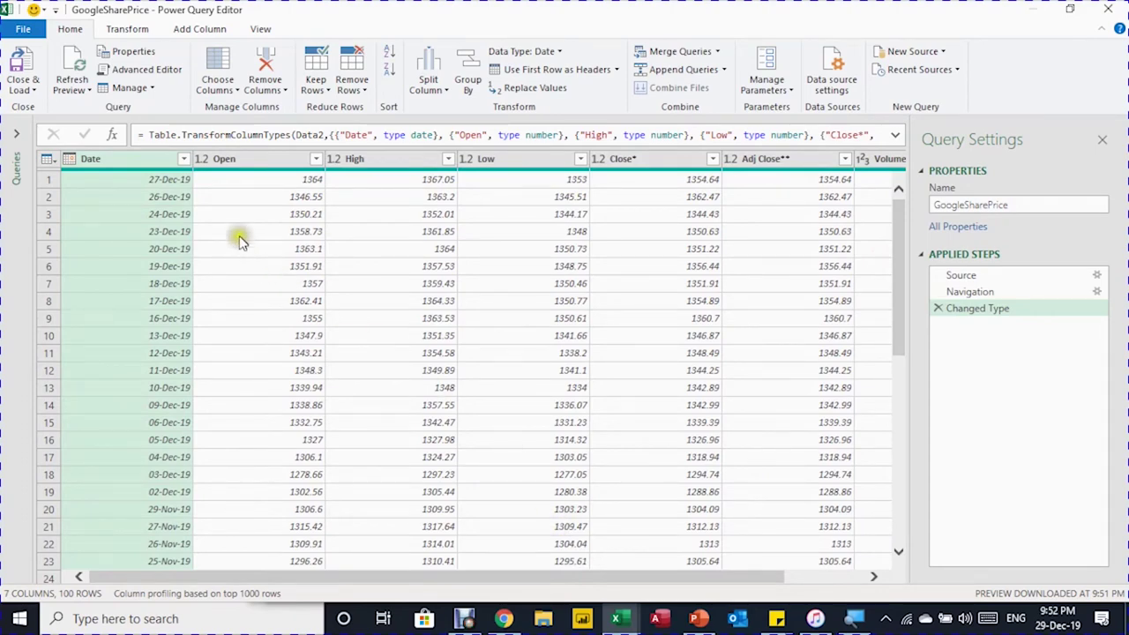
Sort the Date column ascending so rows start at 07-Aug-19.
click(182, 160)
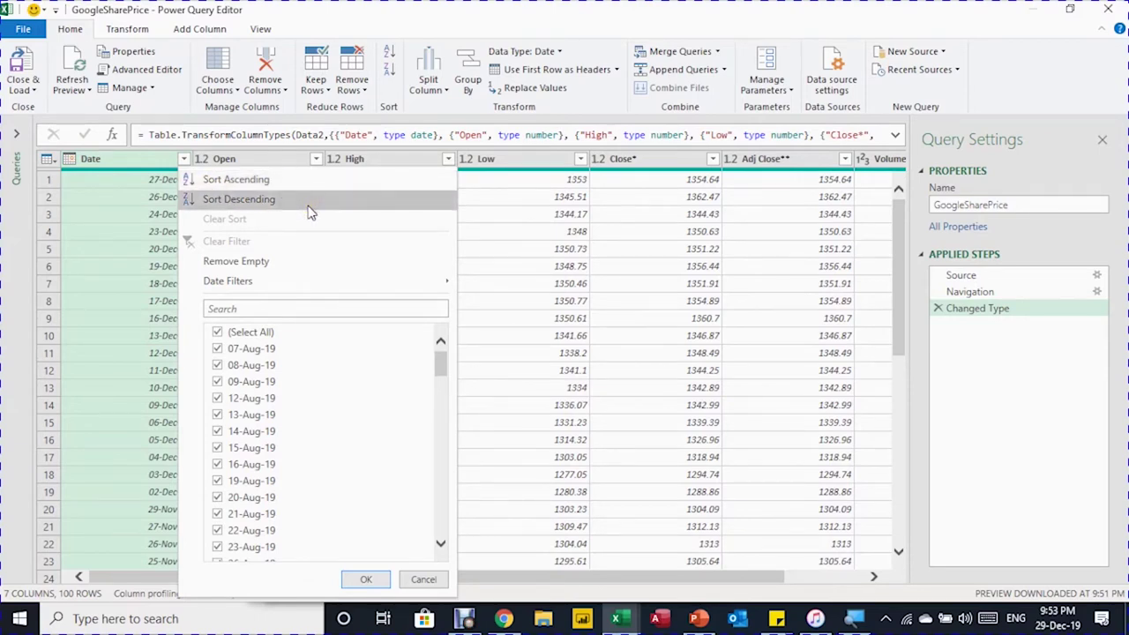
click(258, 181)
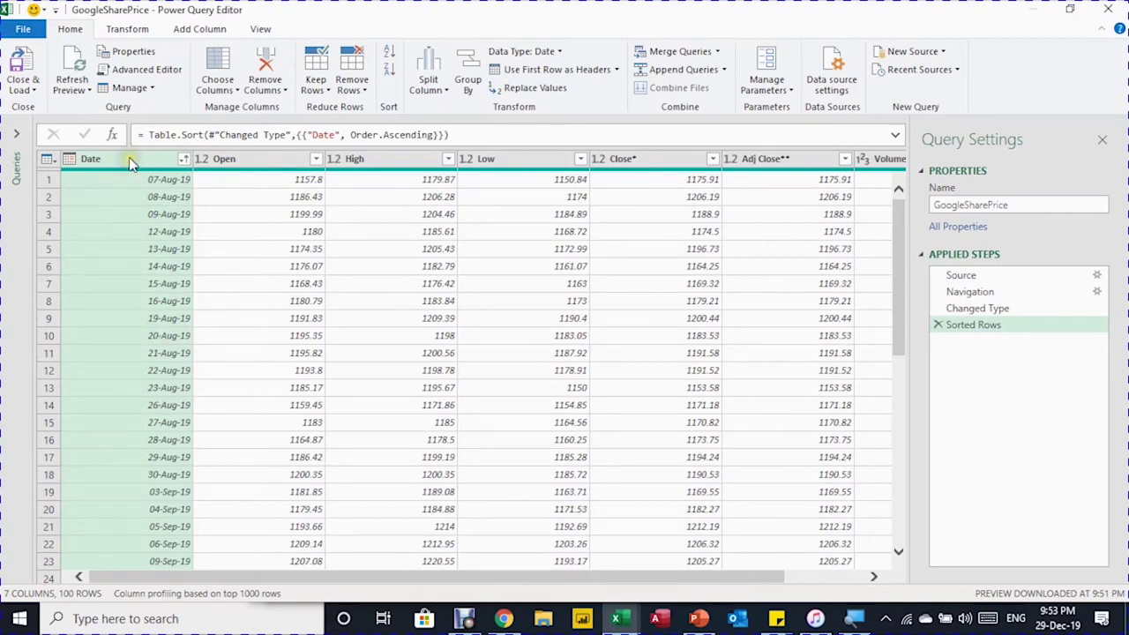
click(201, 31)
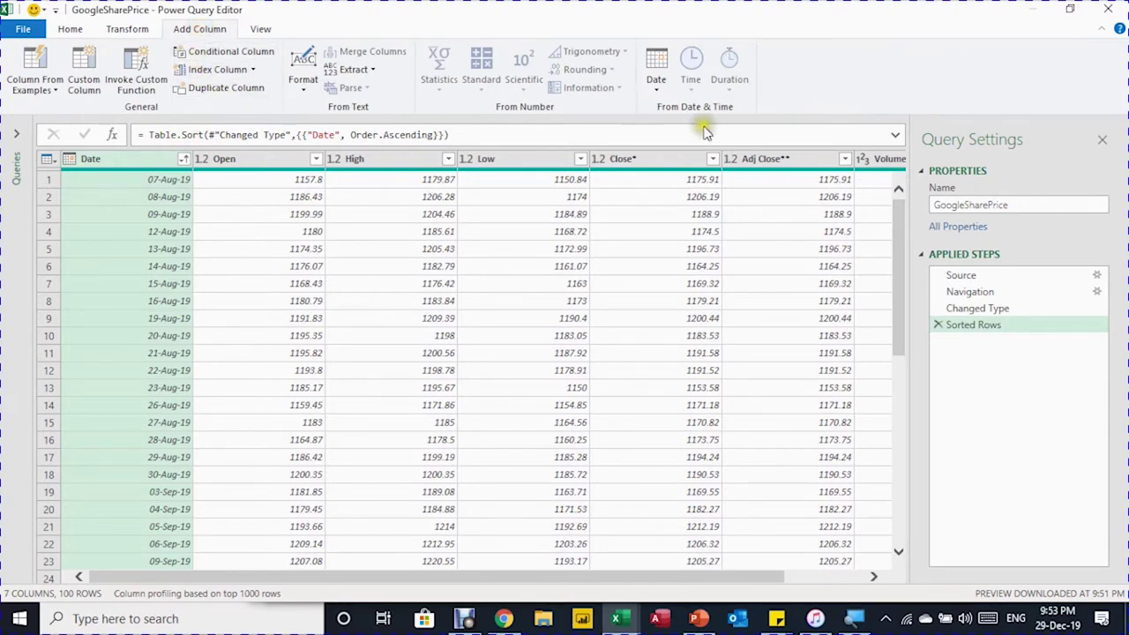
Add a Name of Month column from Date, showing August, September and so on.
click(658, 88)
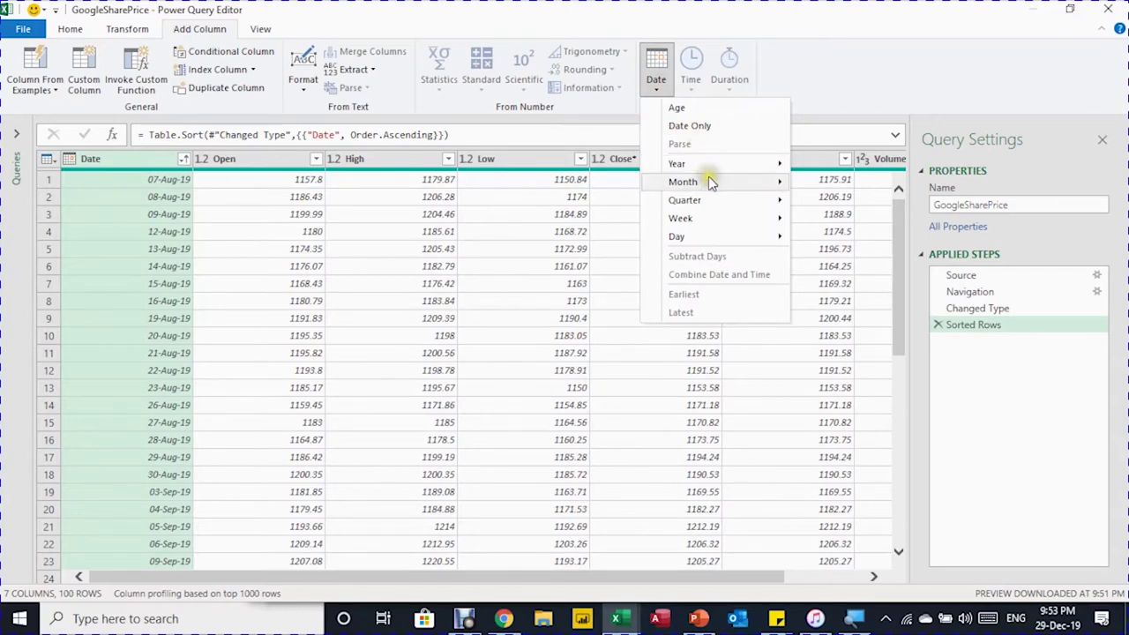
click(711, 182)
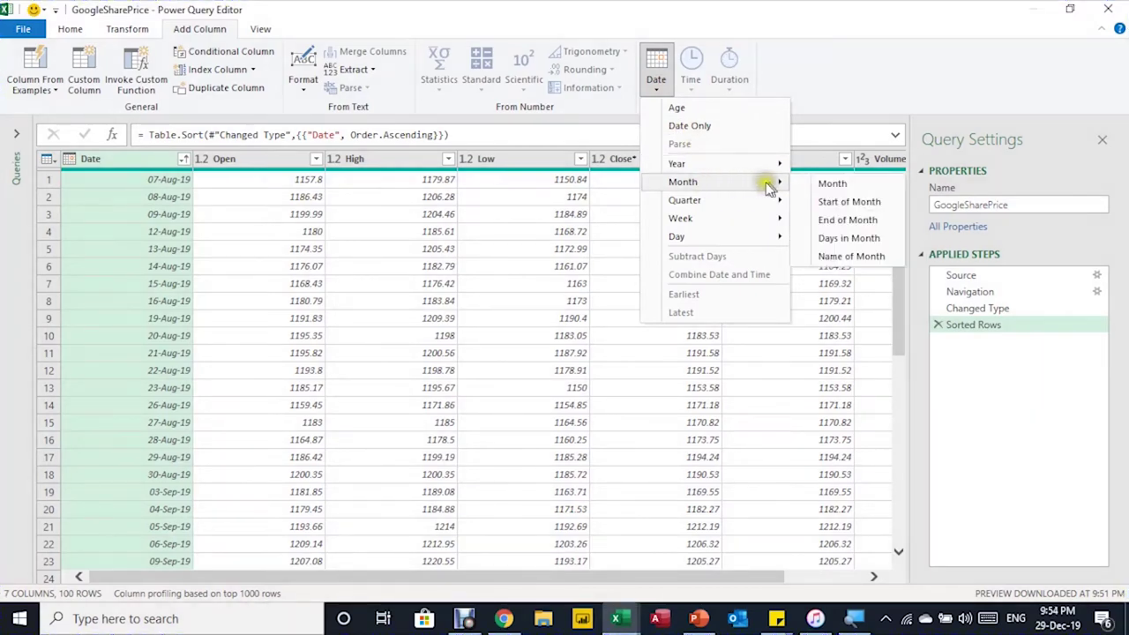
click(860, 256)
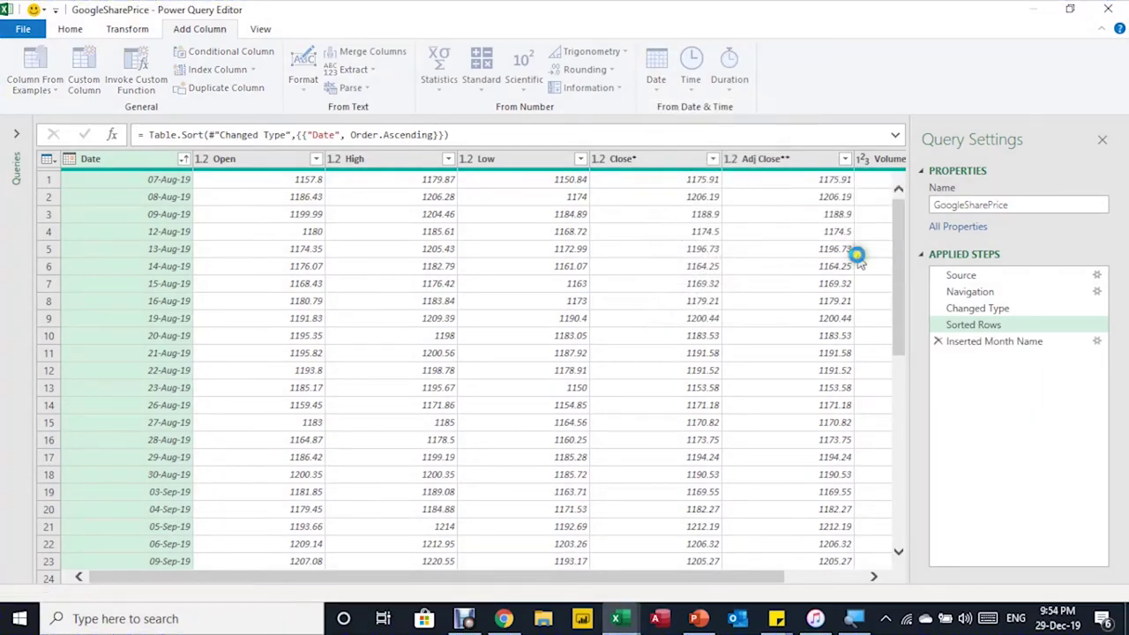
drag(616, 577, 824, 565)
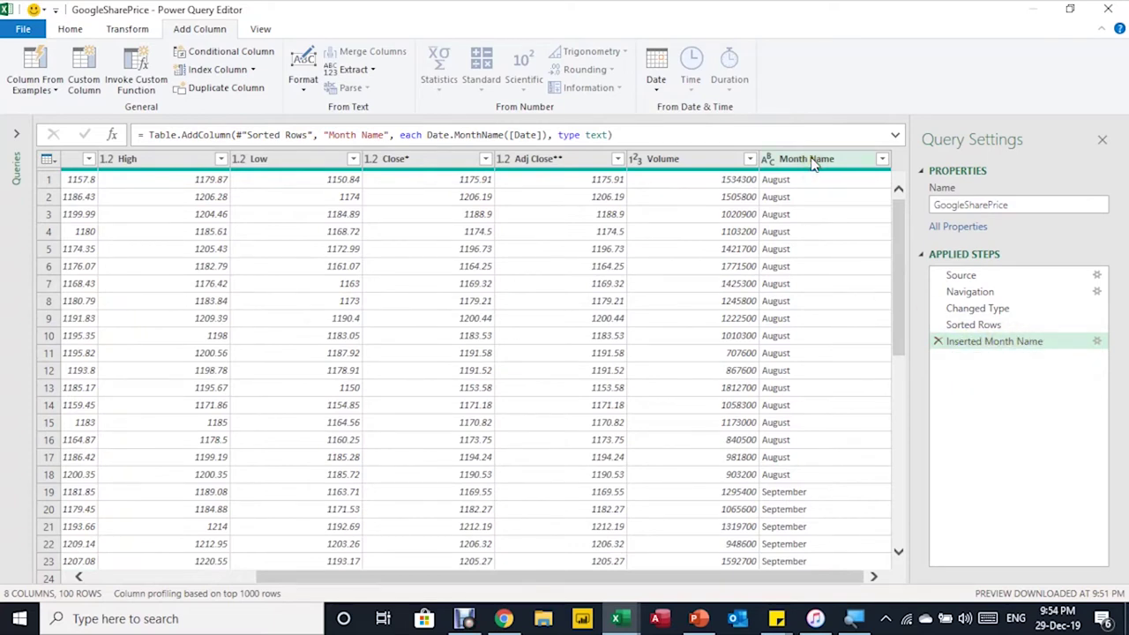
Move the Month Name column to the far left, ahead of Date.
drag(813, 164, 45, 148)
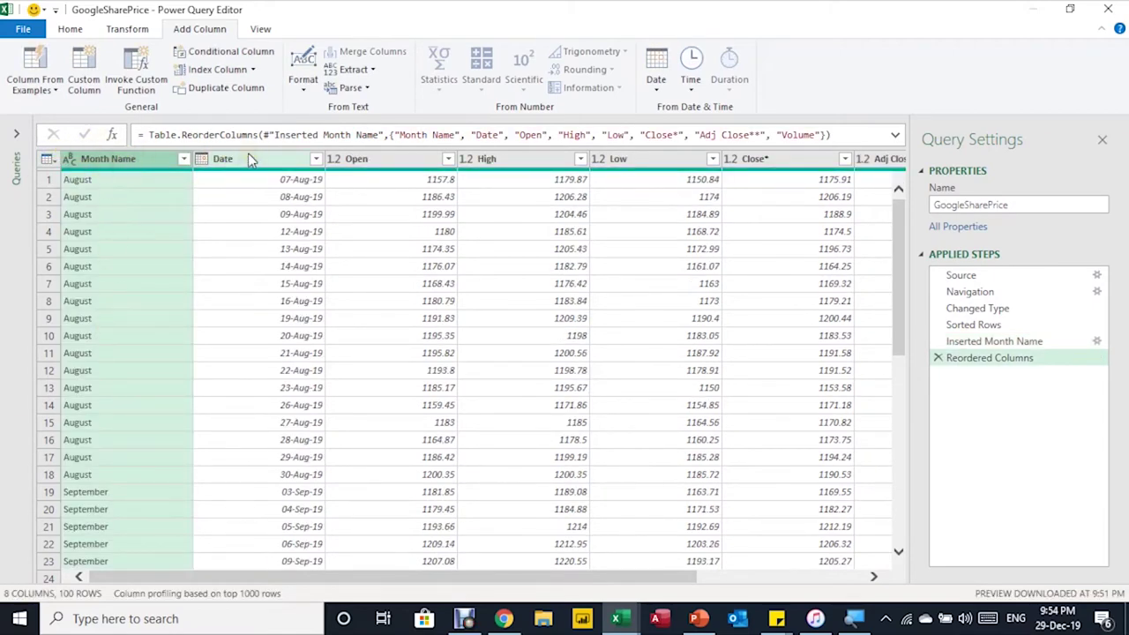
drag(472, 579, 598, 578)
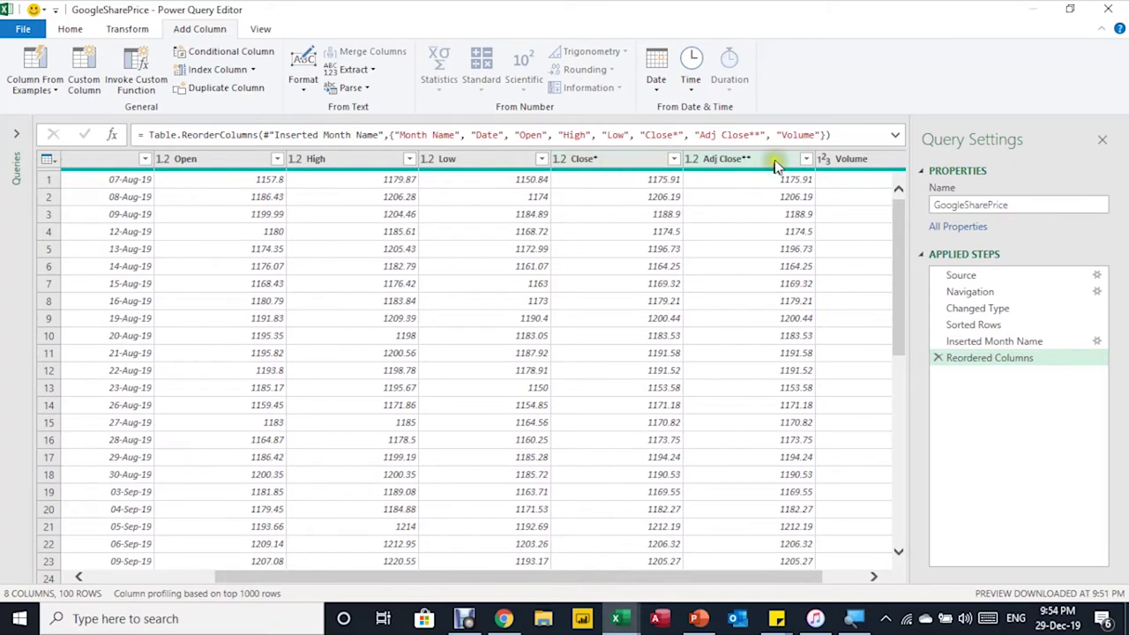
click(598, 161)
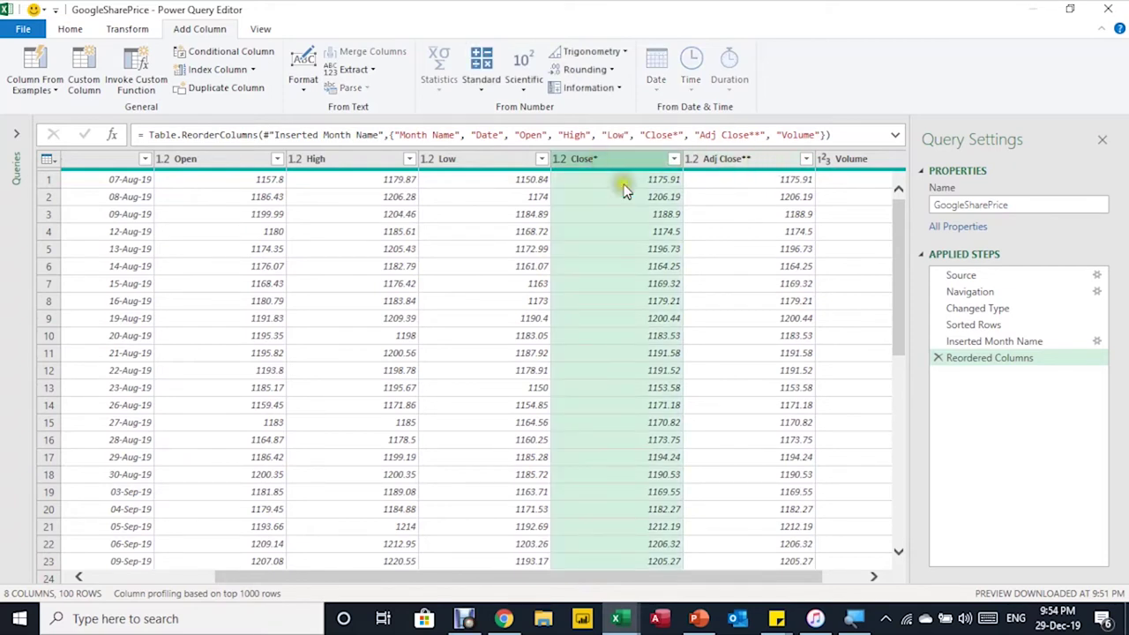
Remove the Close* column from the query.
click(592, 160)
right_click(592, 161)
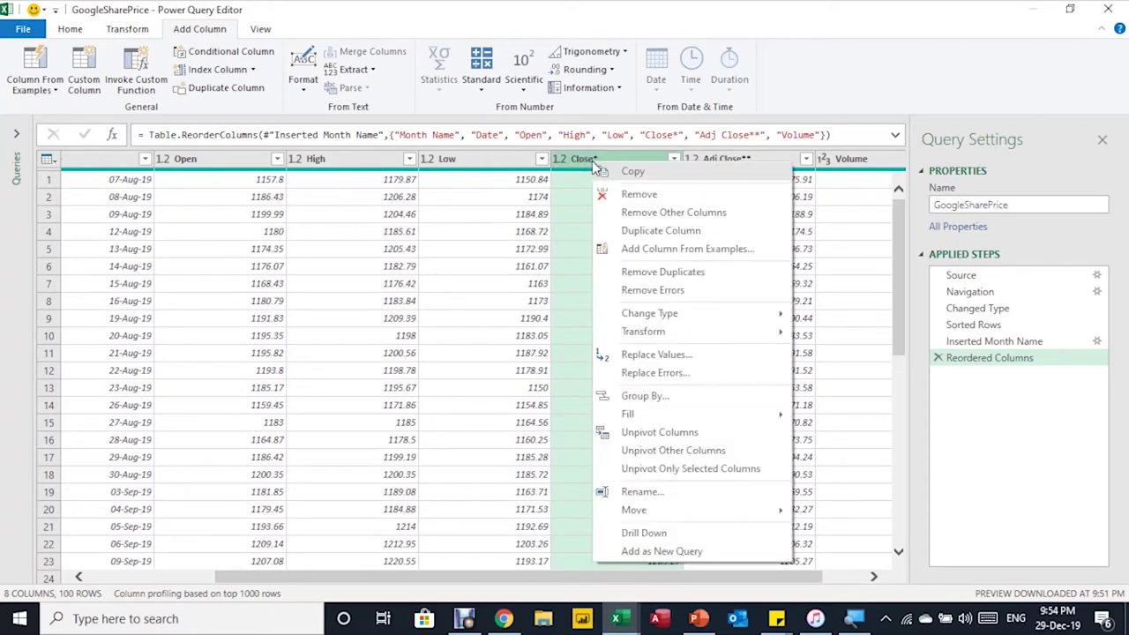
click(639, 187)
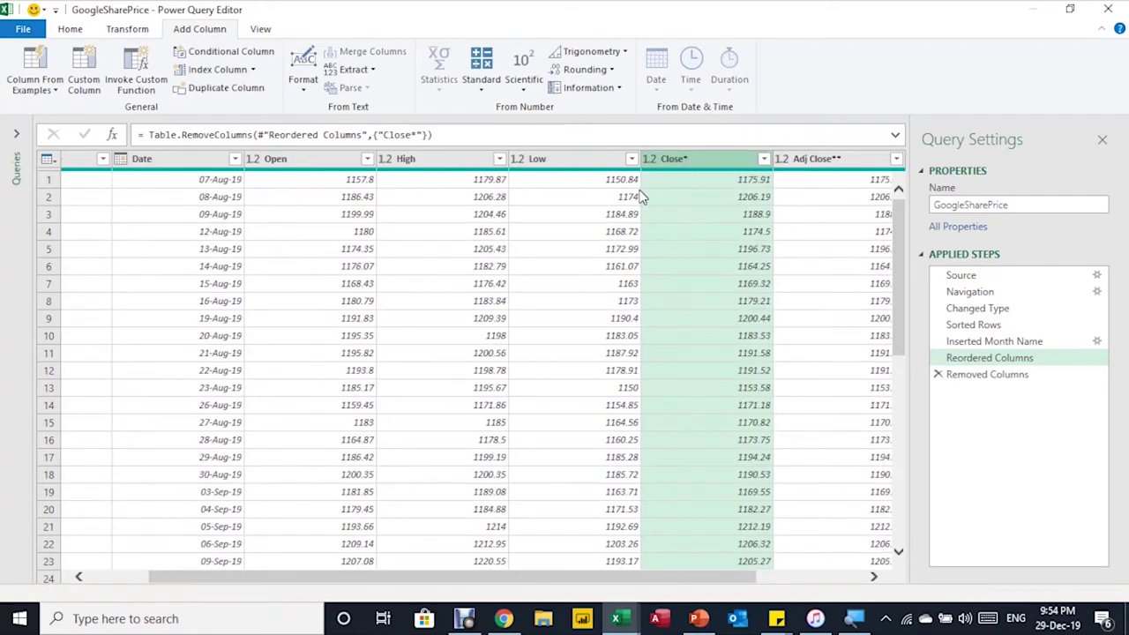
drag(575, 579, 764, 551)
Move the Volume column to sit directly after Date.
click(812, 157)
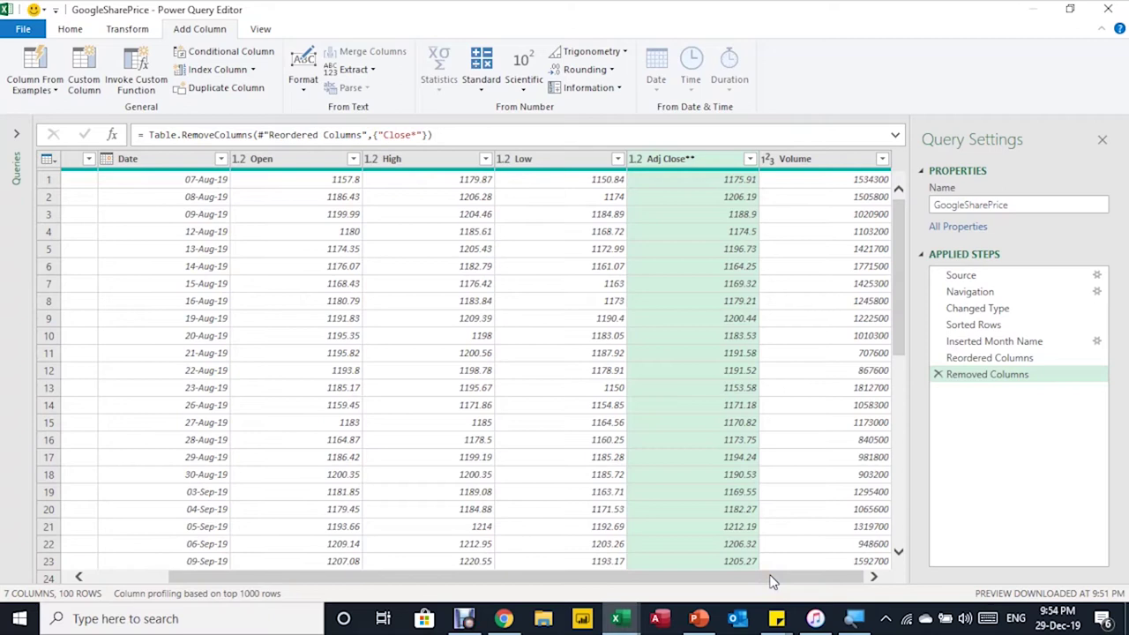
drag(813, 161, 789, 172)
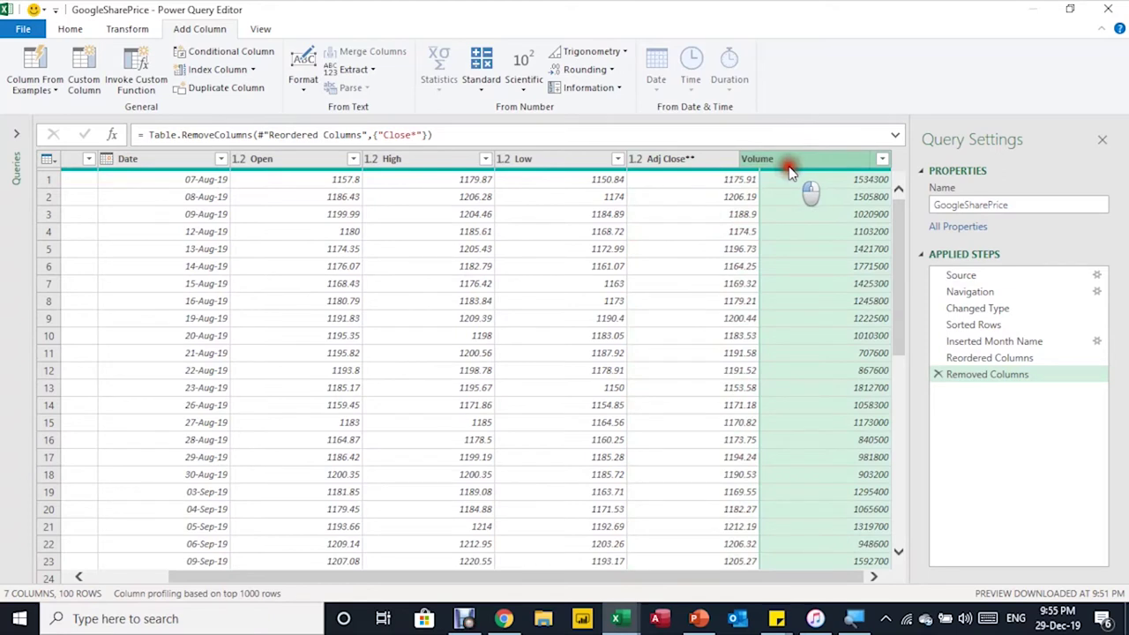
drag(789, 171, 235, 187)
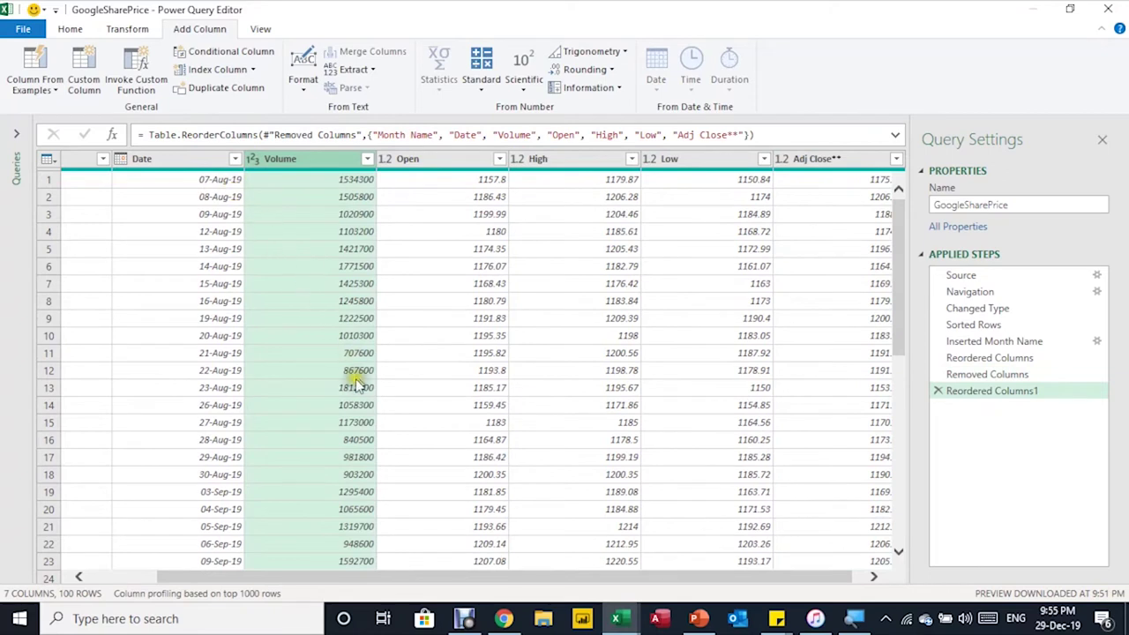
drag(254, 580, 146, 569)
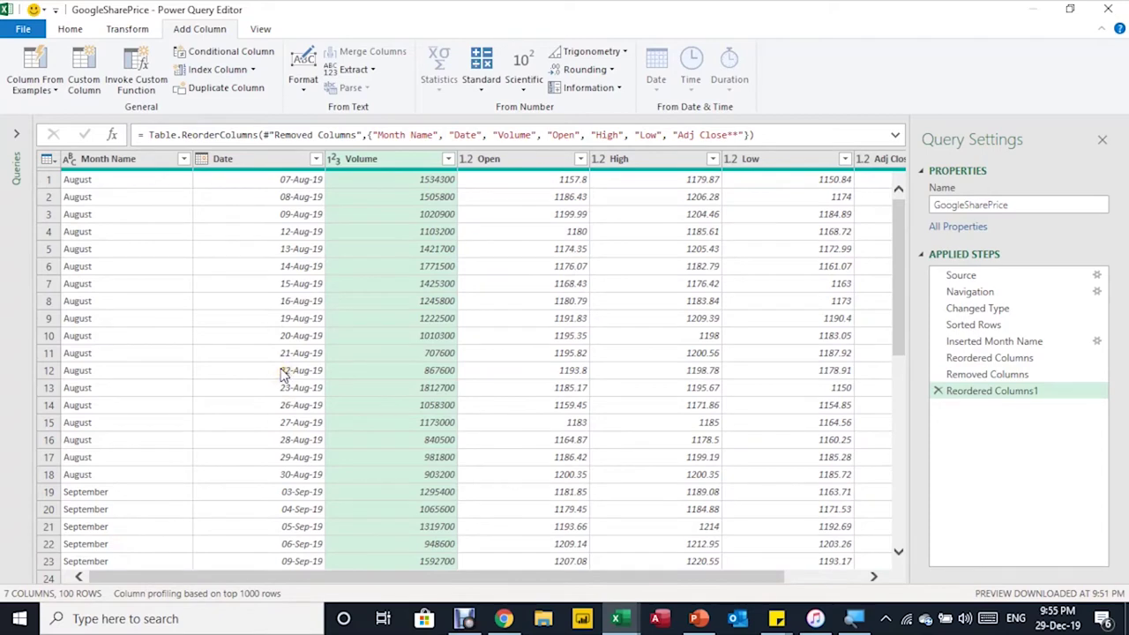
Load GoogleSharePrice as a table on the existing Sheet1 starting at cell A15.
click(71, 30)
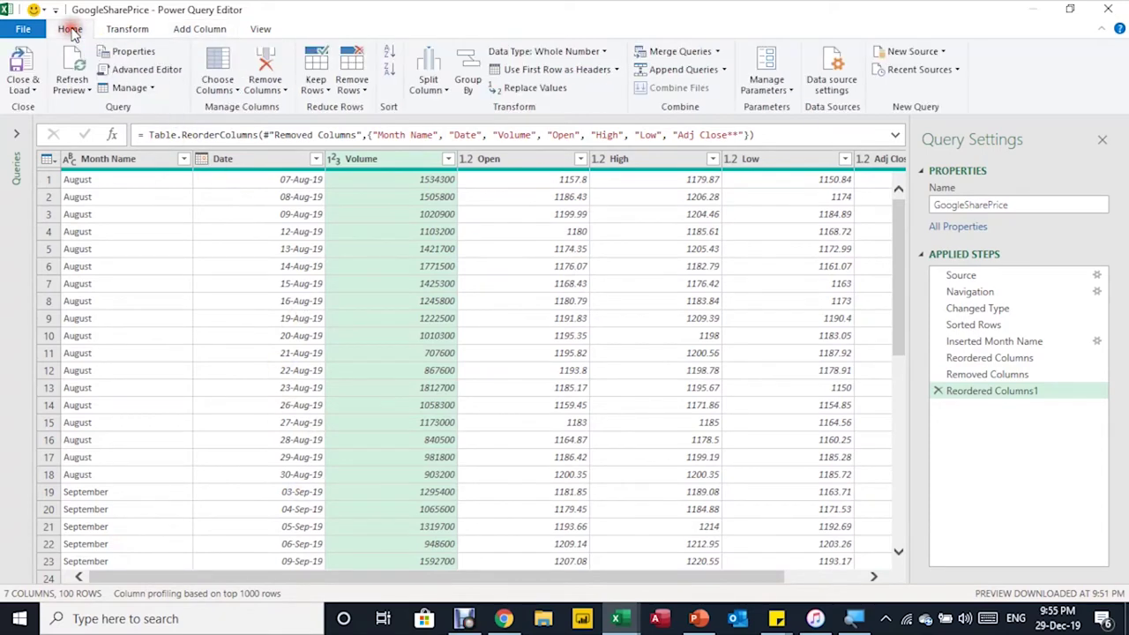
click(21, 92)
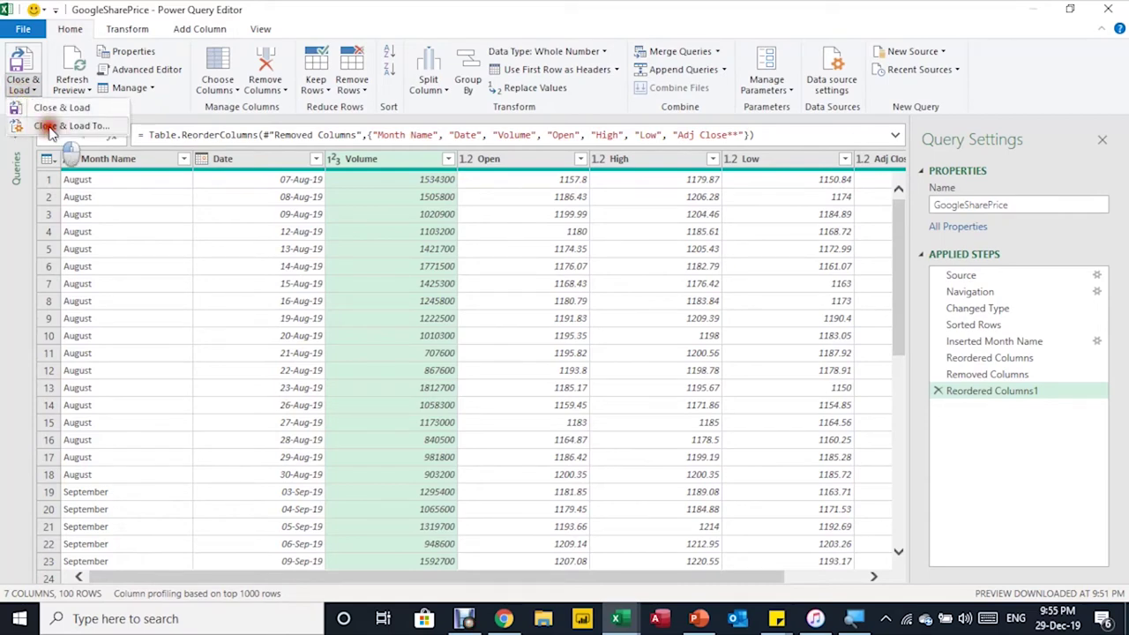
click(48, 125)
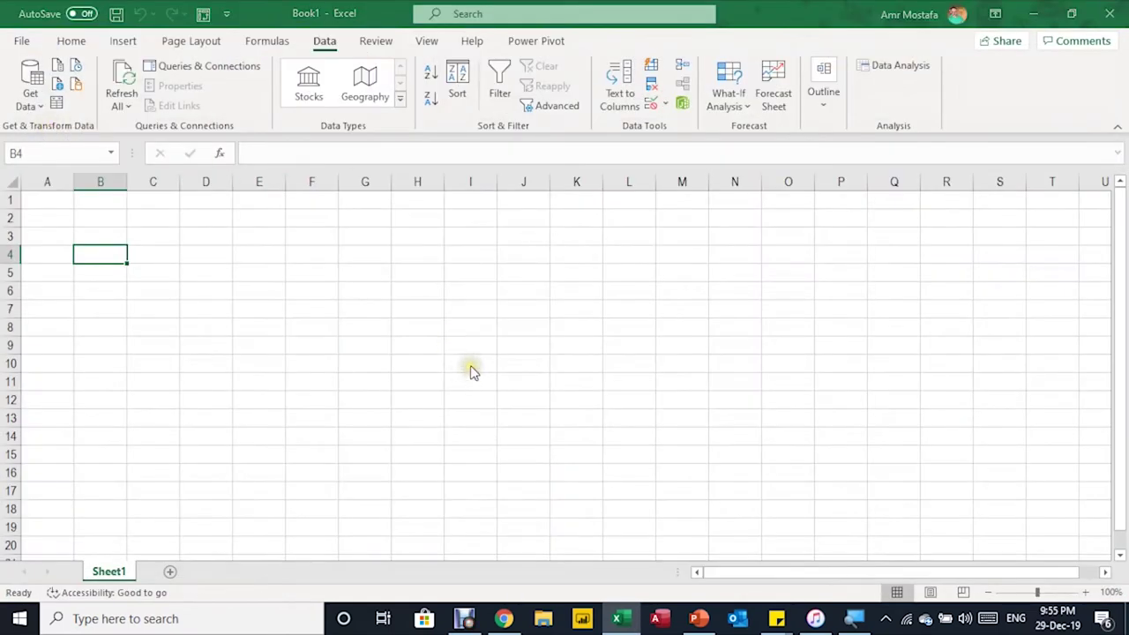
drag(416, 177, 469, 188)
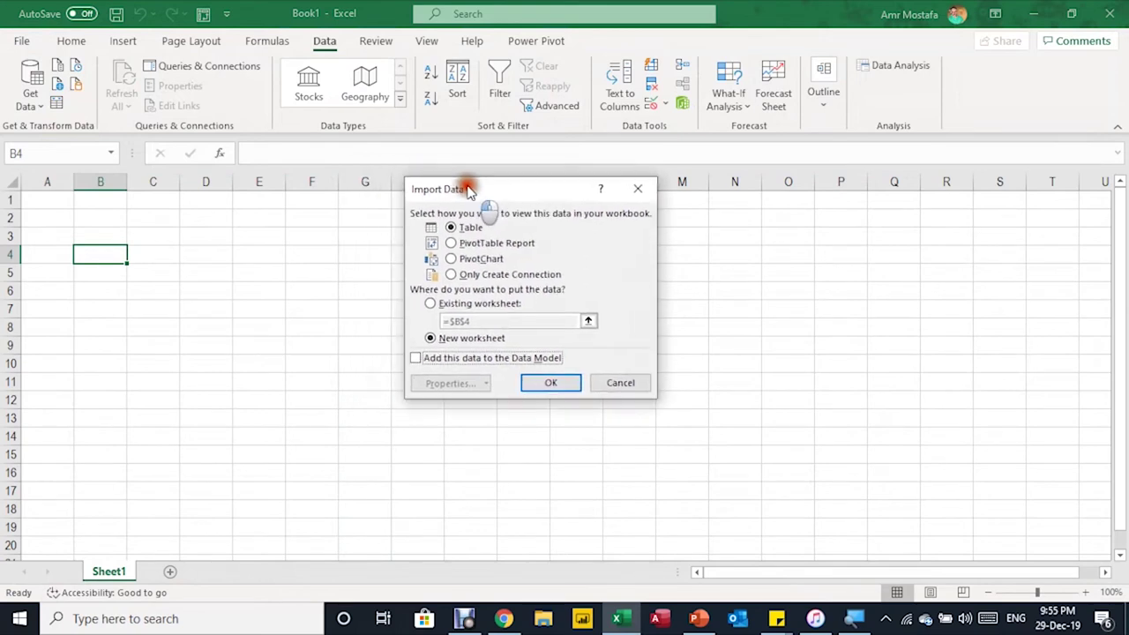
click(432, 304)
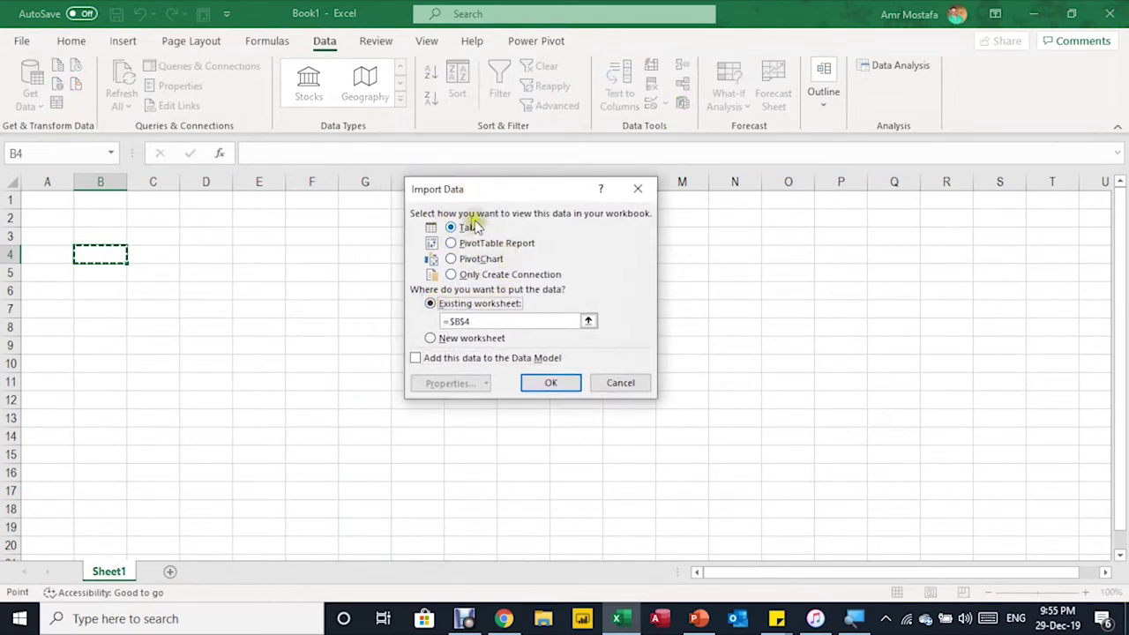
click(53, 455)
click(554, 383)
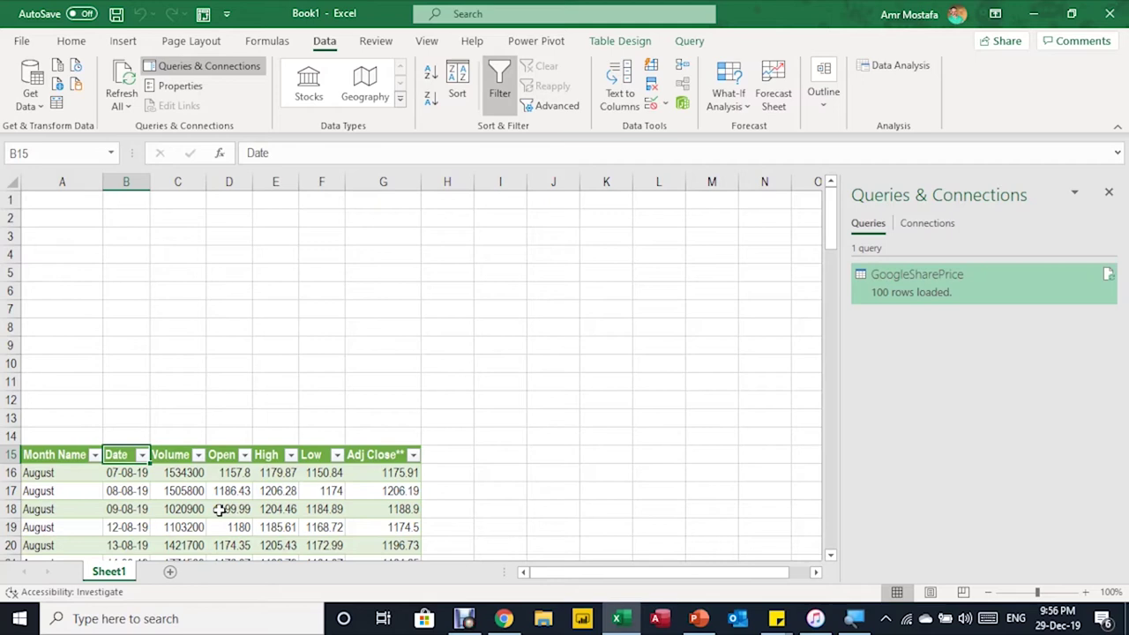
Select the Google price table and insert a Volume-Open-High-Low-Close stock chart.
key(shift+Right)
key(shift+Right)
key(shift+Right)
key(shift+Right)
key(shift+Right)
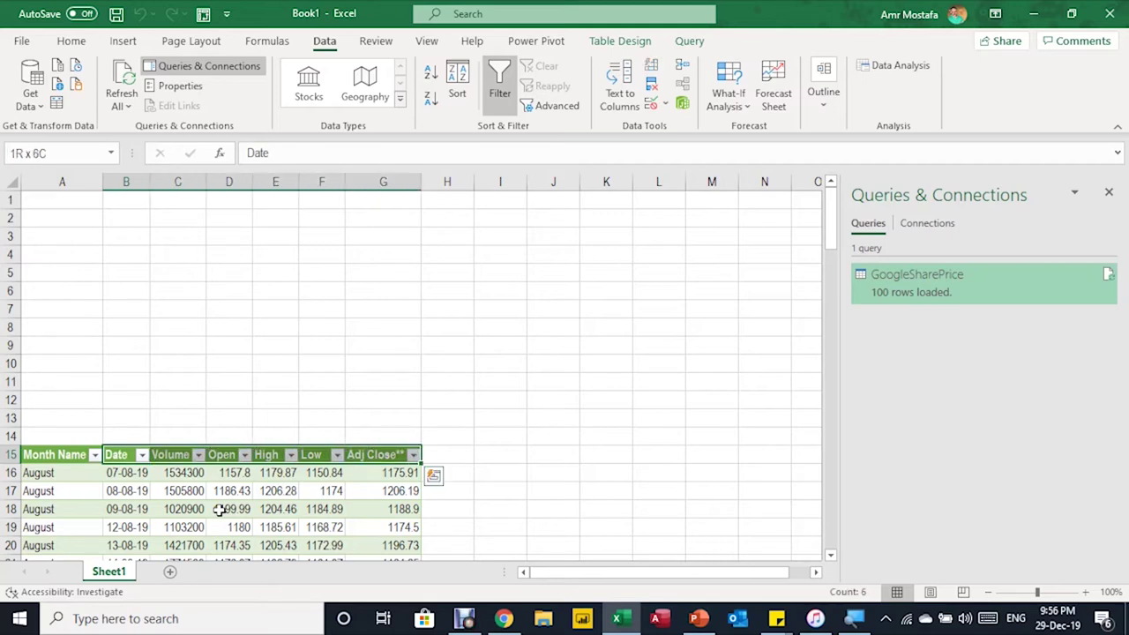
key(ctrl+shift+Down)
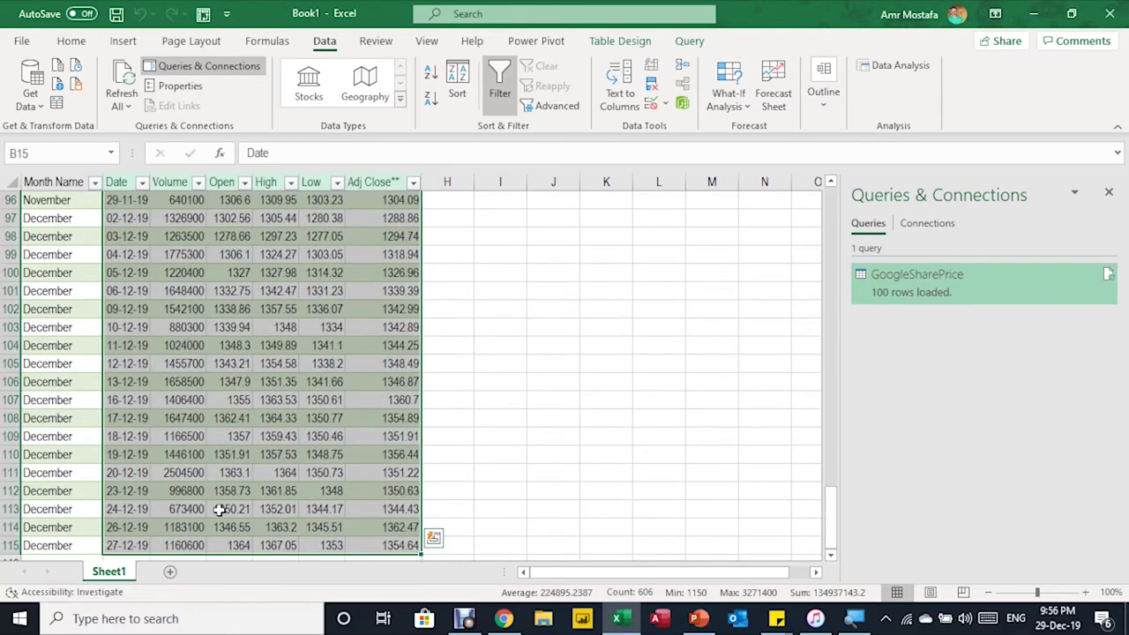
drag(831, 519, 801, 182)
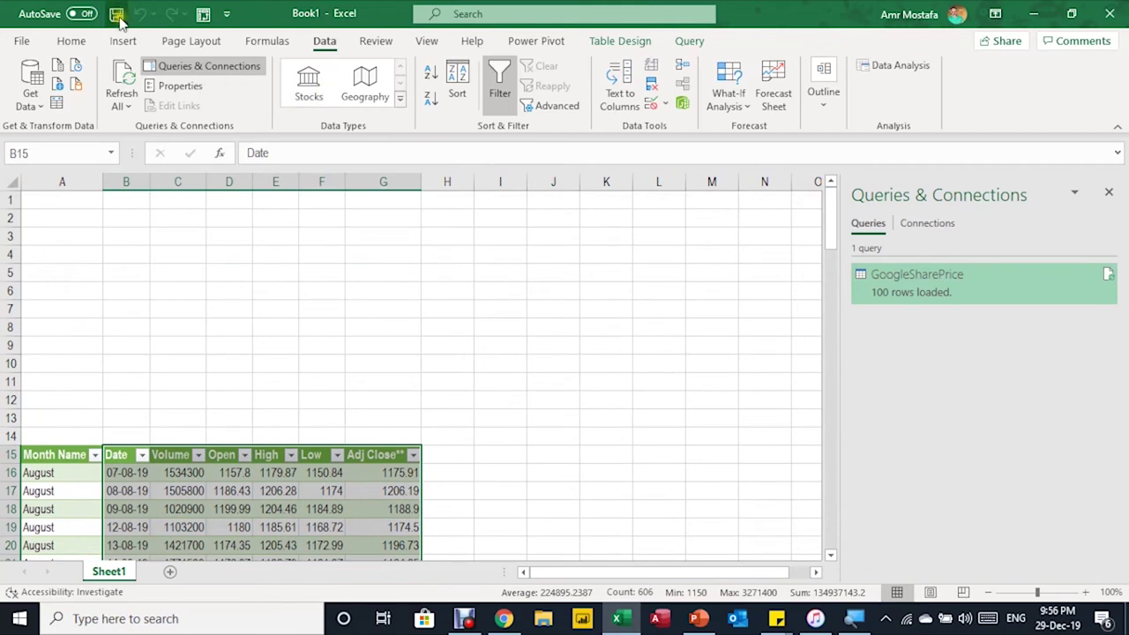
click(123, 41)
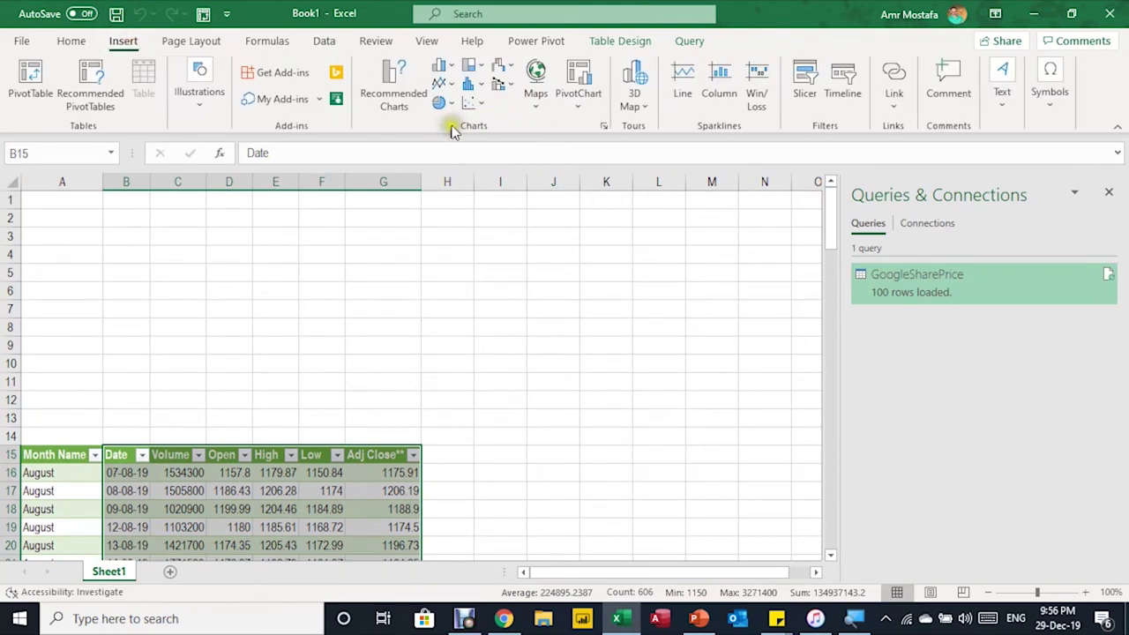
click(510, 71)
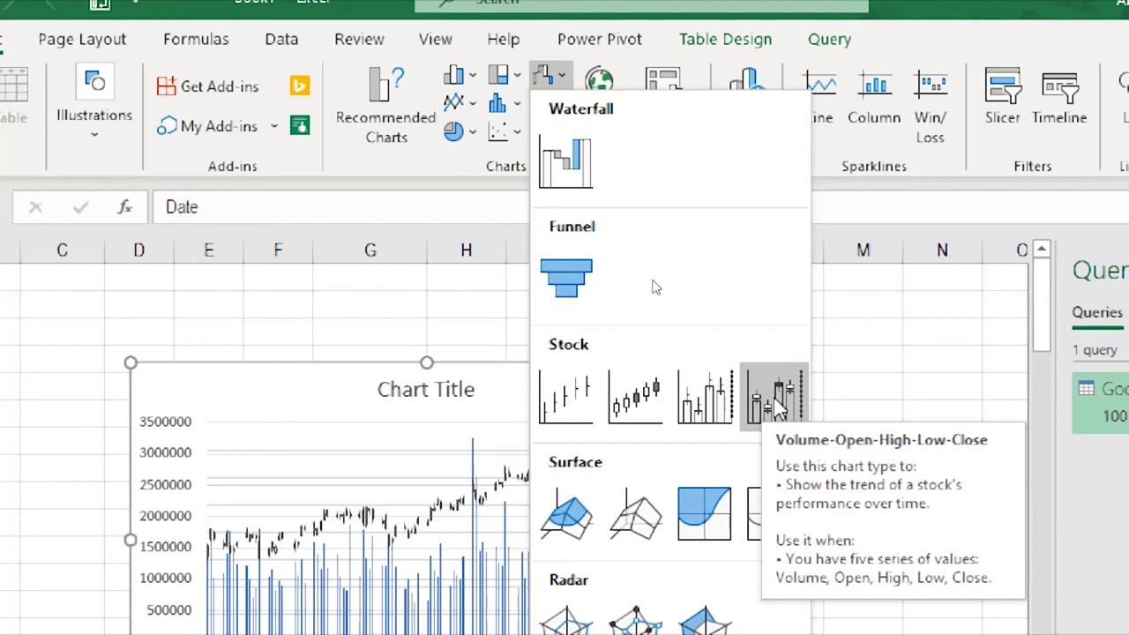
click(775, 402)
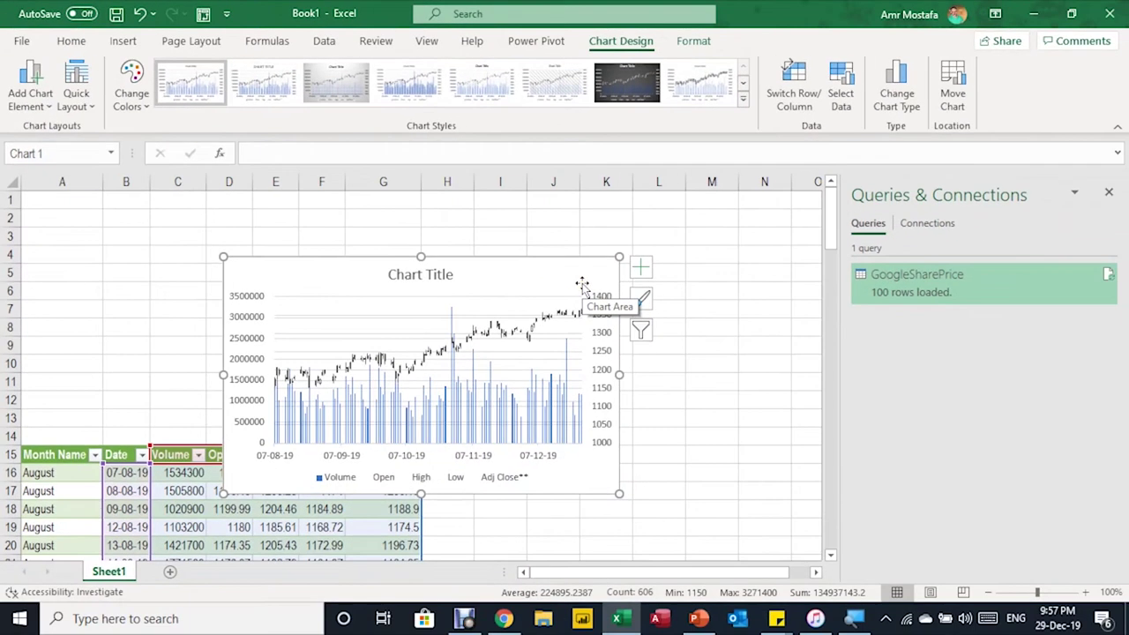
Move the stock chart to the sheet's top left, above the table.
click(640, 266)
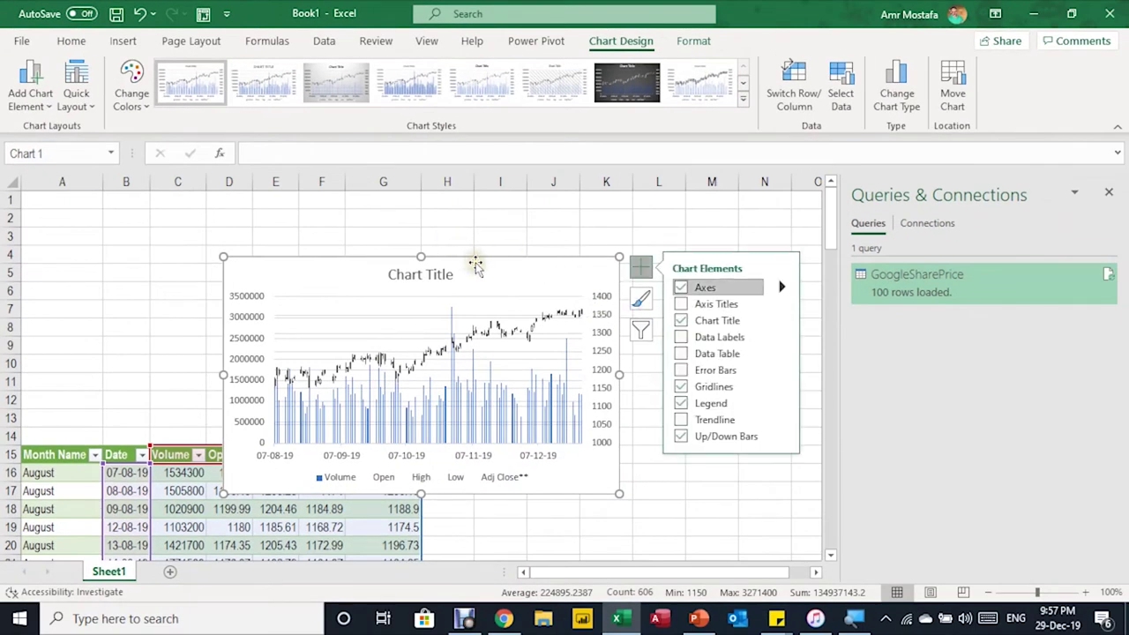
drag(475, 265, 273, 199)
click(511, 310)
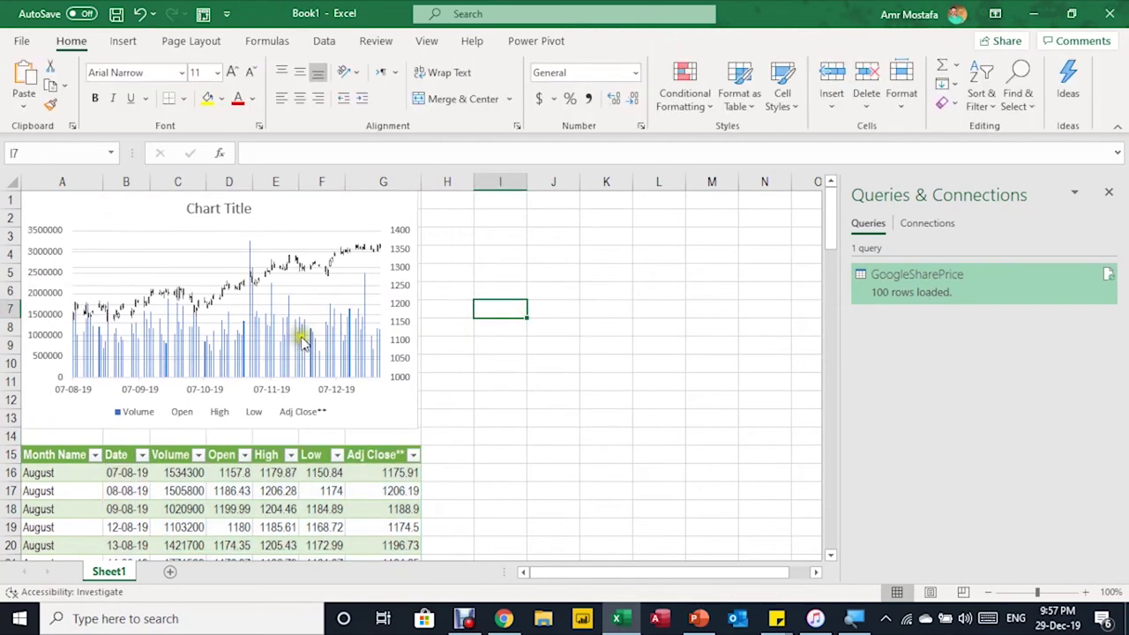
Add a Month Name slicer to the price table and place it beside the chart over columns I–K.
click(88, 487)
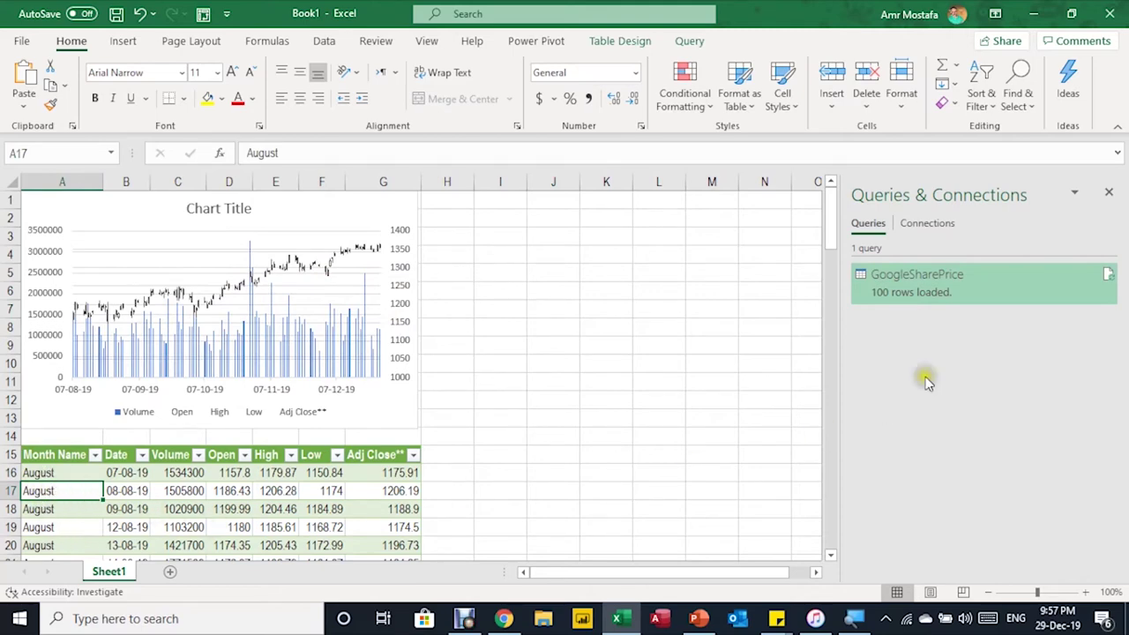
click(622, 42)
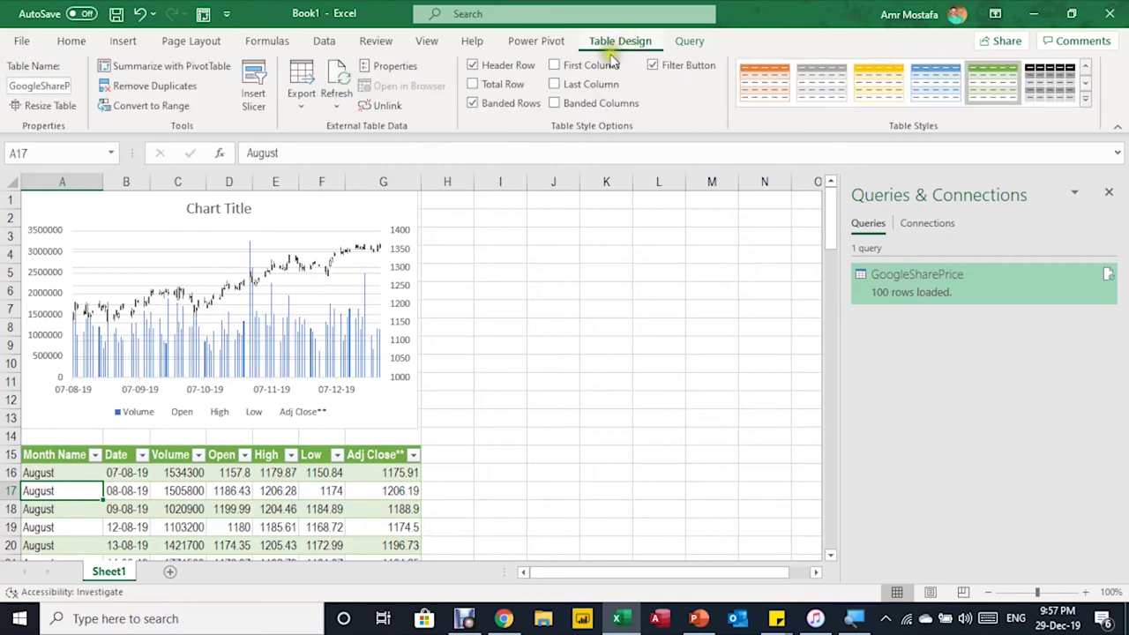
click(257, 88)
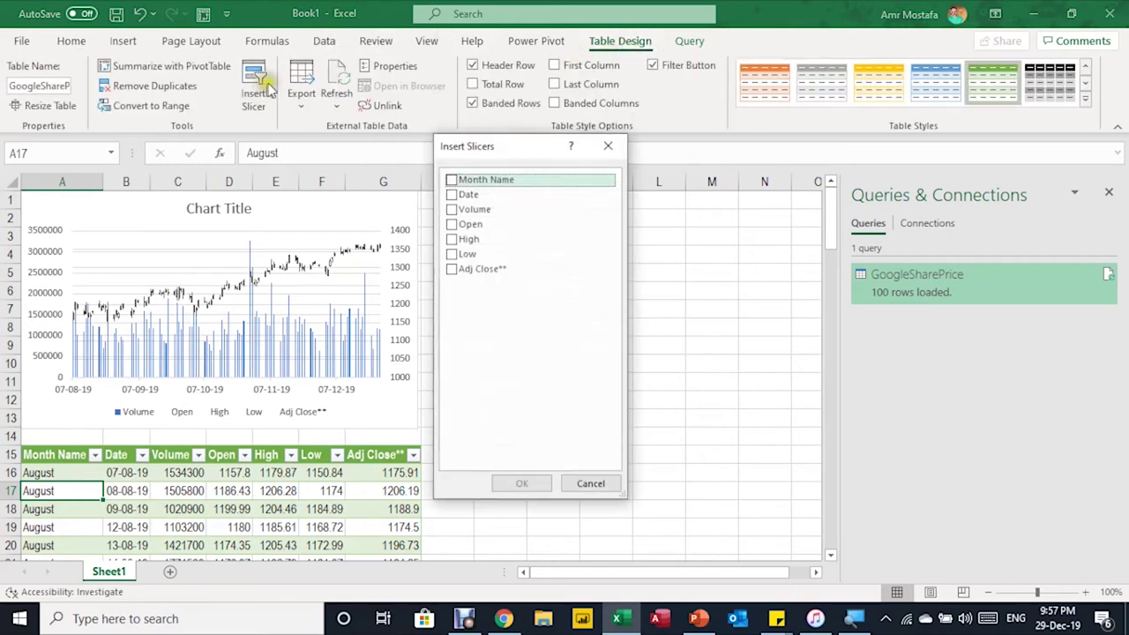
click(451, 180)
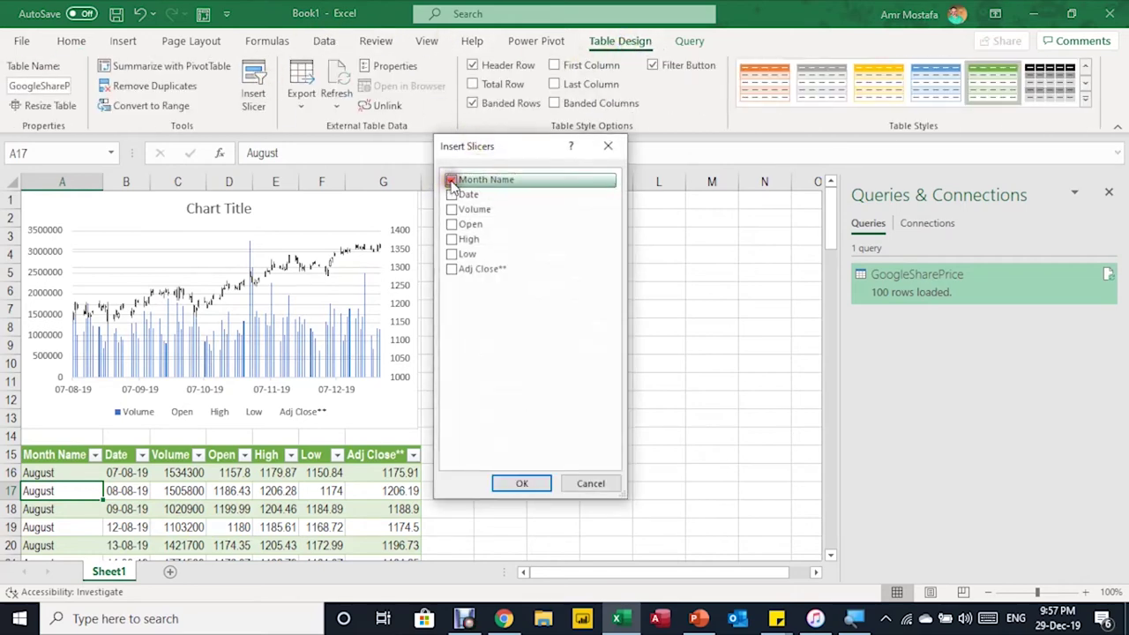
click(523, 483)
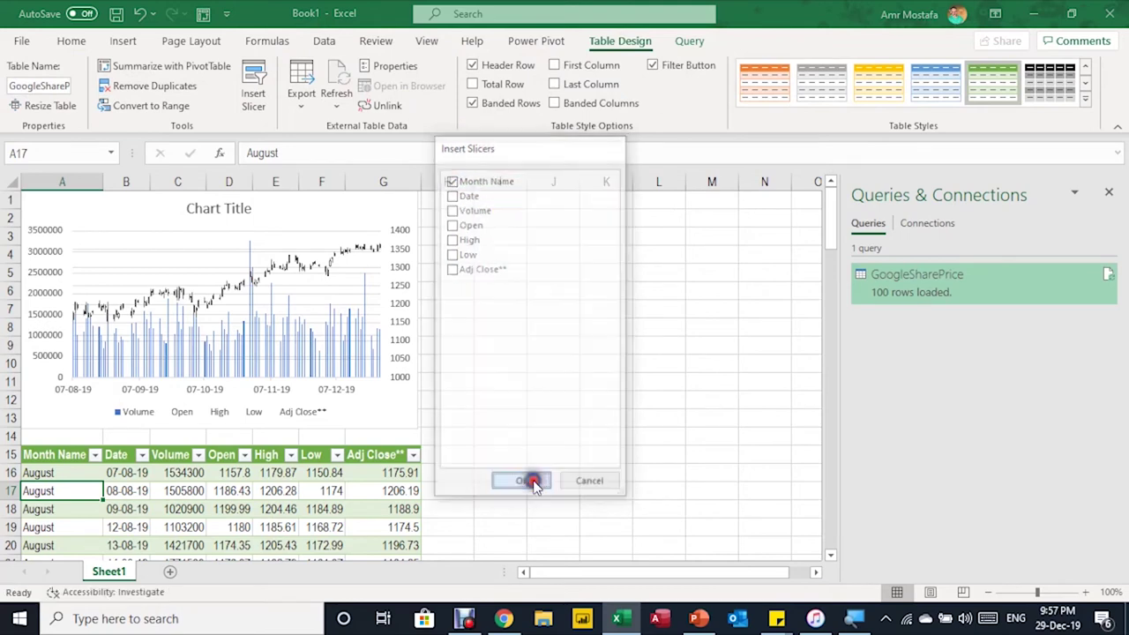
drag(388, 282, 503, 206)
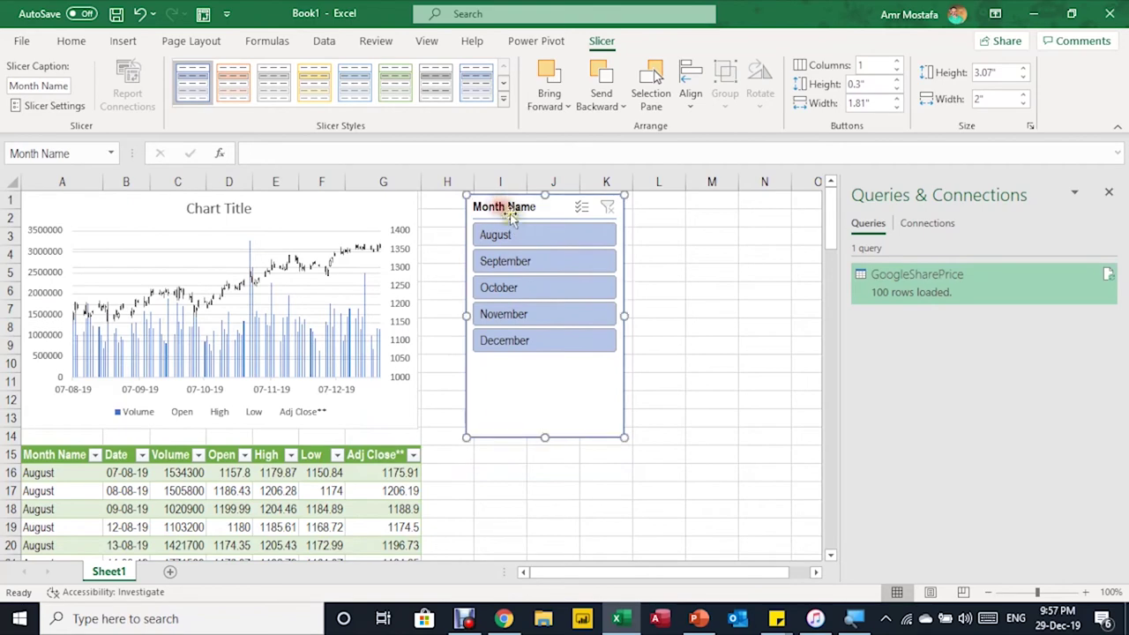
click(531, 239)
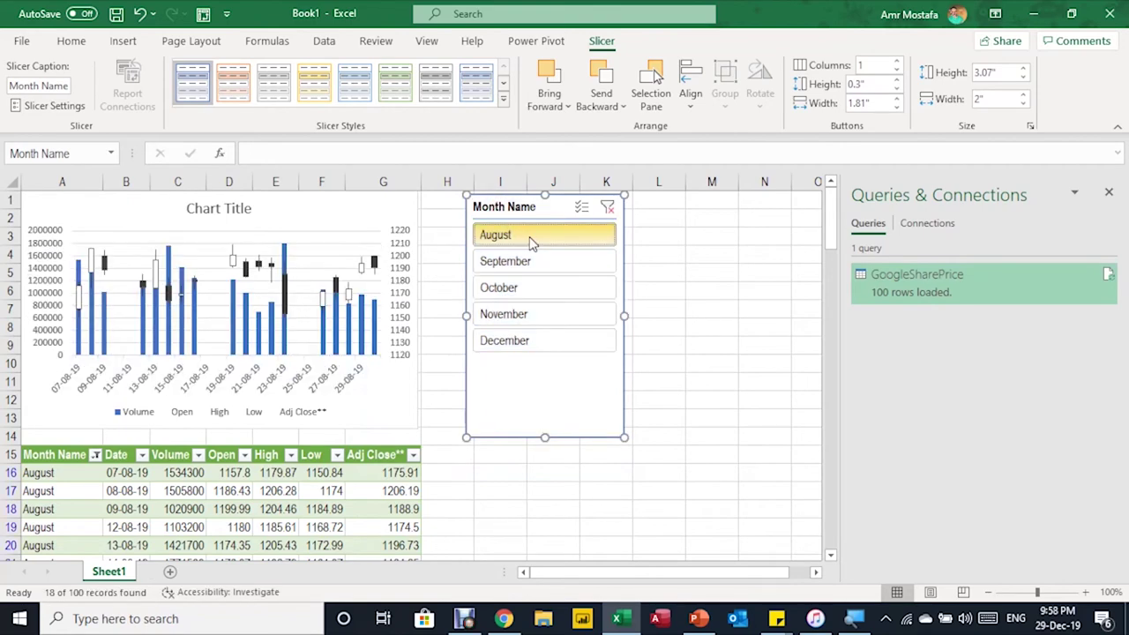
click(319, 492)
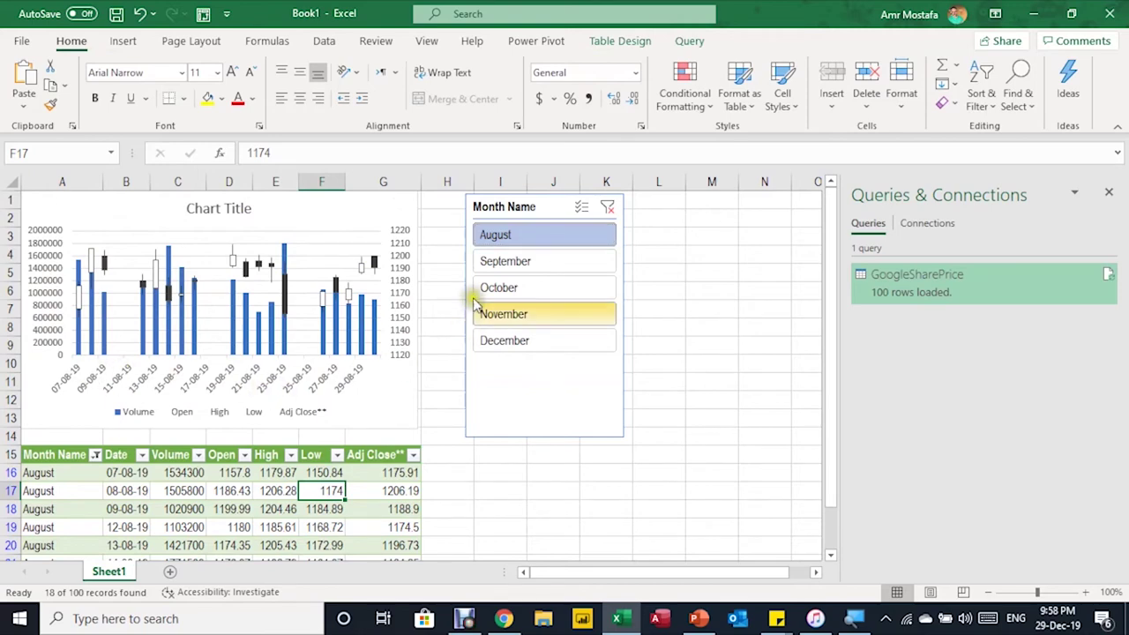
click(499, 347)
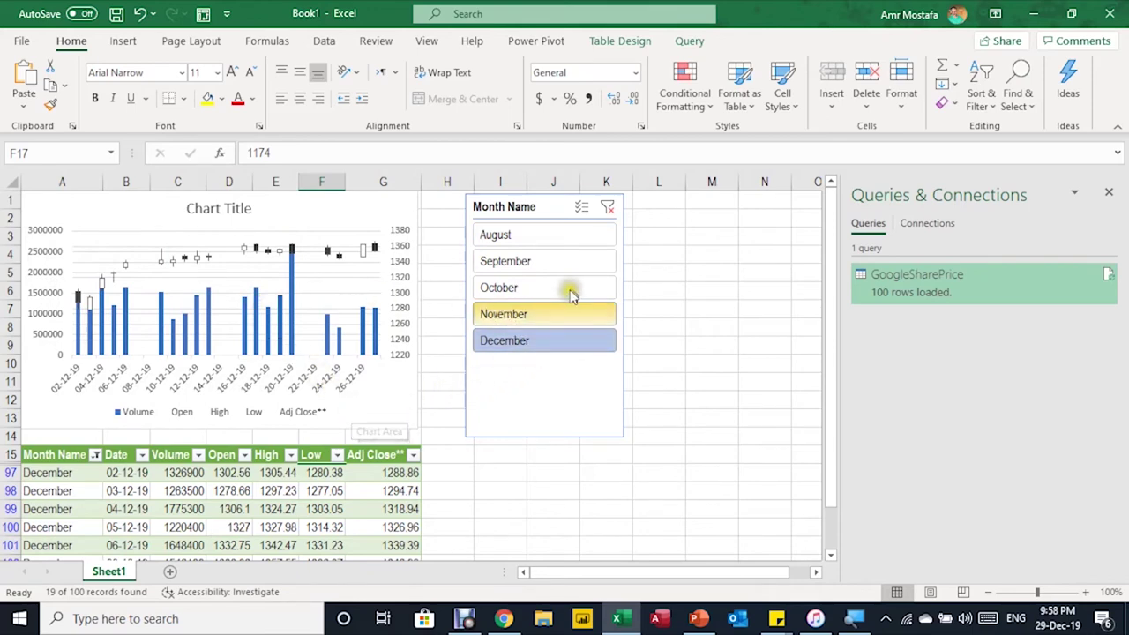
click(607, 207)
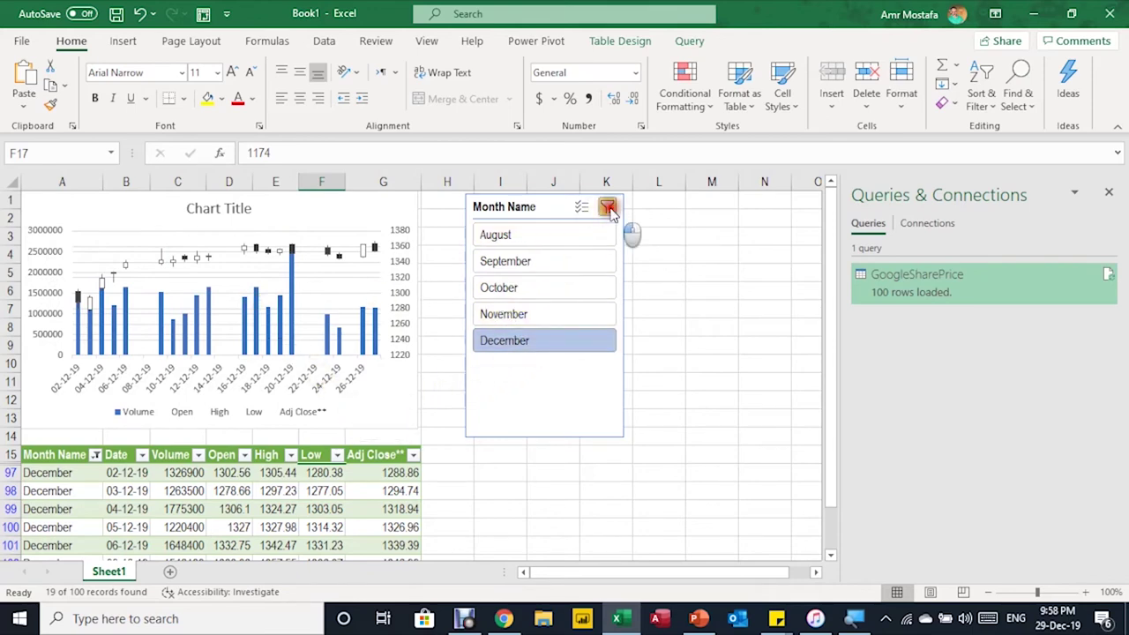
Title the stock chart 'Google' and nudge the Month Name slicer left toward the chart.
click(232, 208)
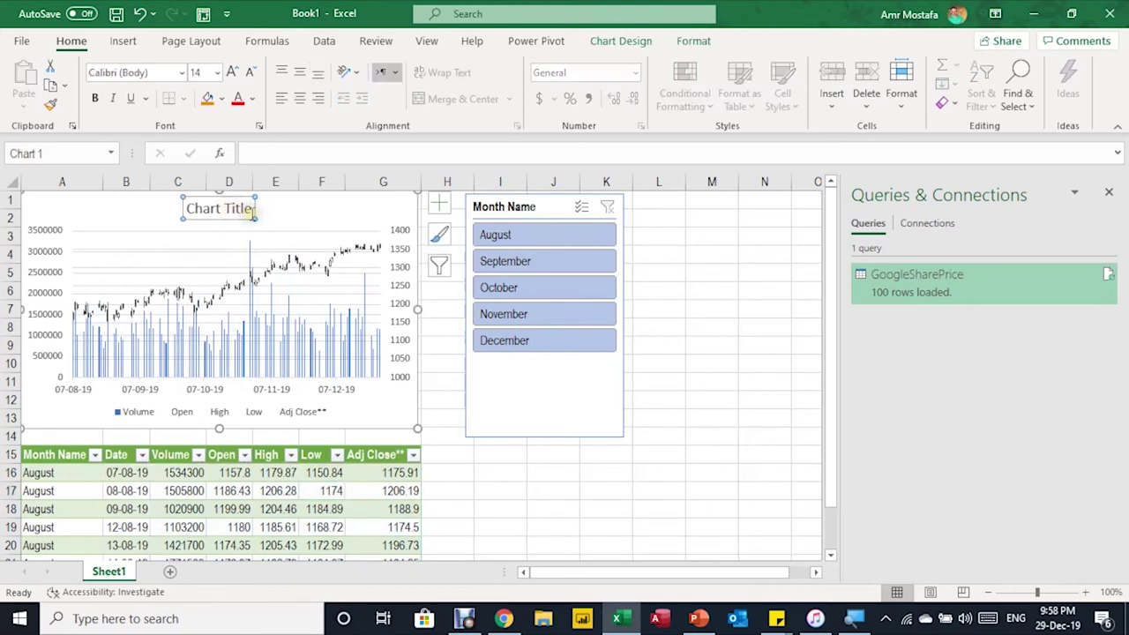
click(236, 210)
triple_click(237, 212)
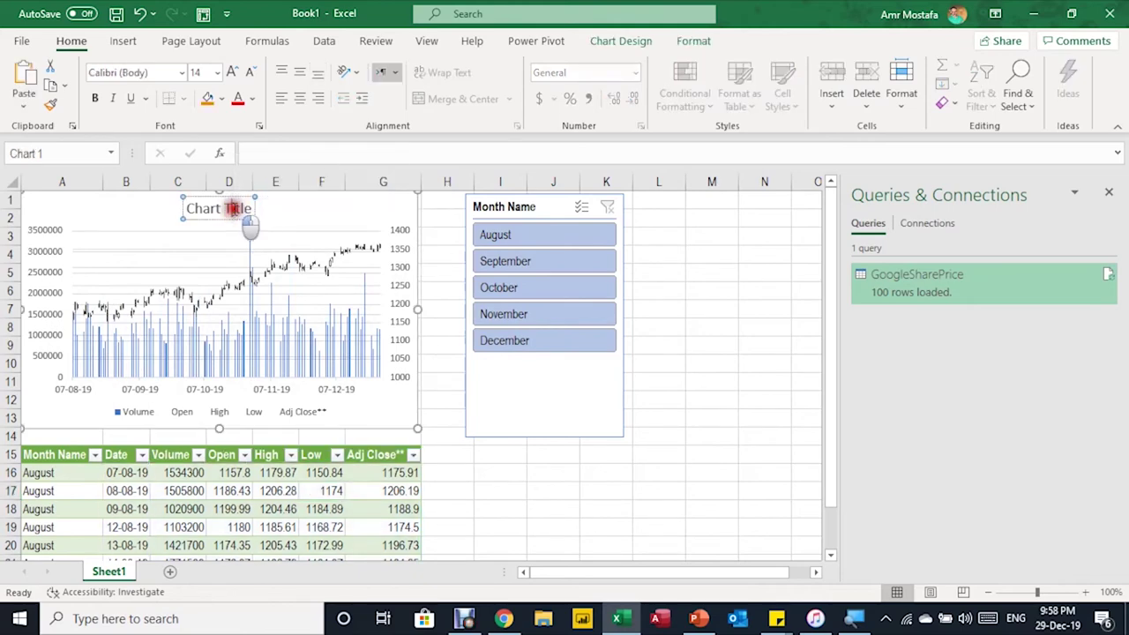
text(Google)
key(Escape)
key(Escape)
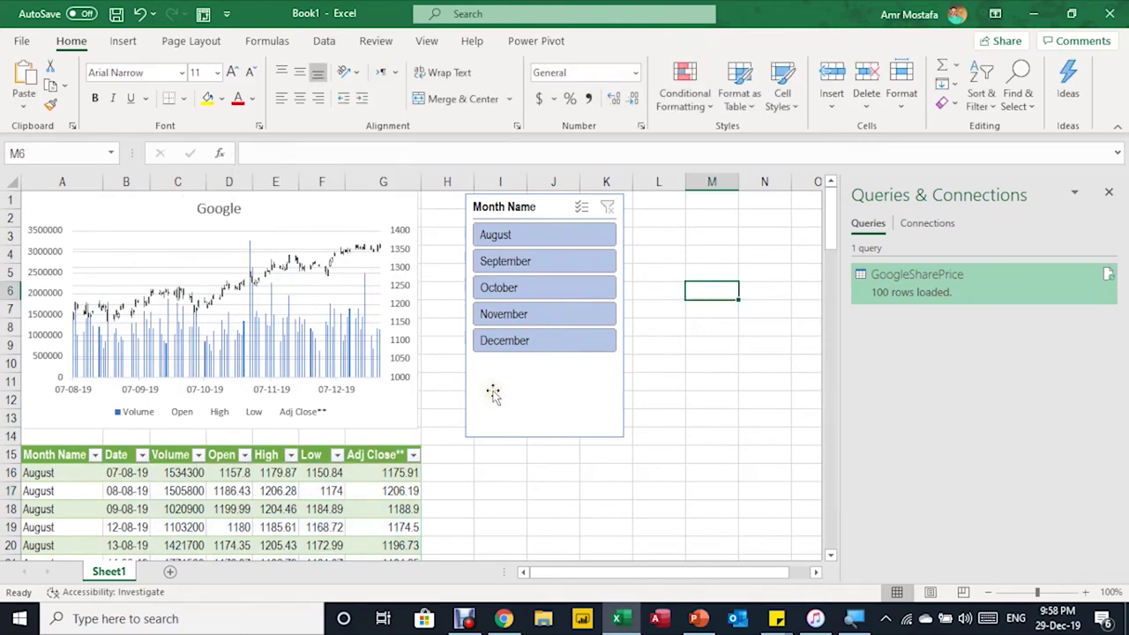
click(517, 195)
drag(516, 196, 480, 194)
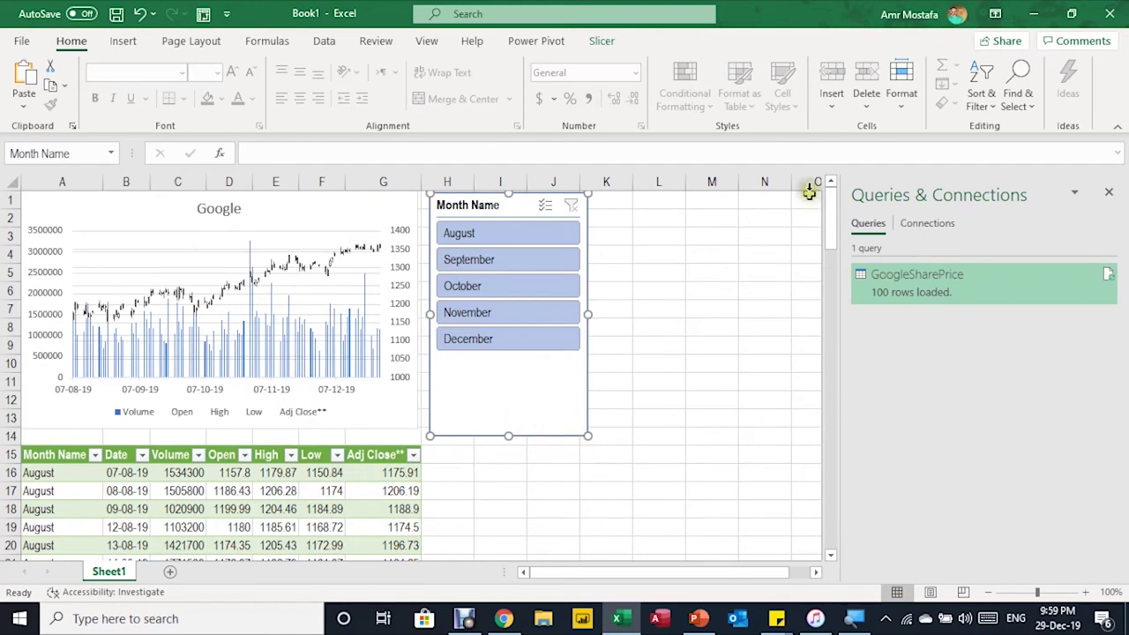
Duplicate the GoogleSharePrice query and rename the copy FBSharePrice.
right_click(953, 293)
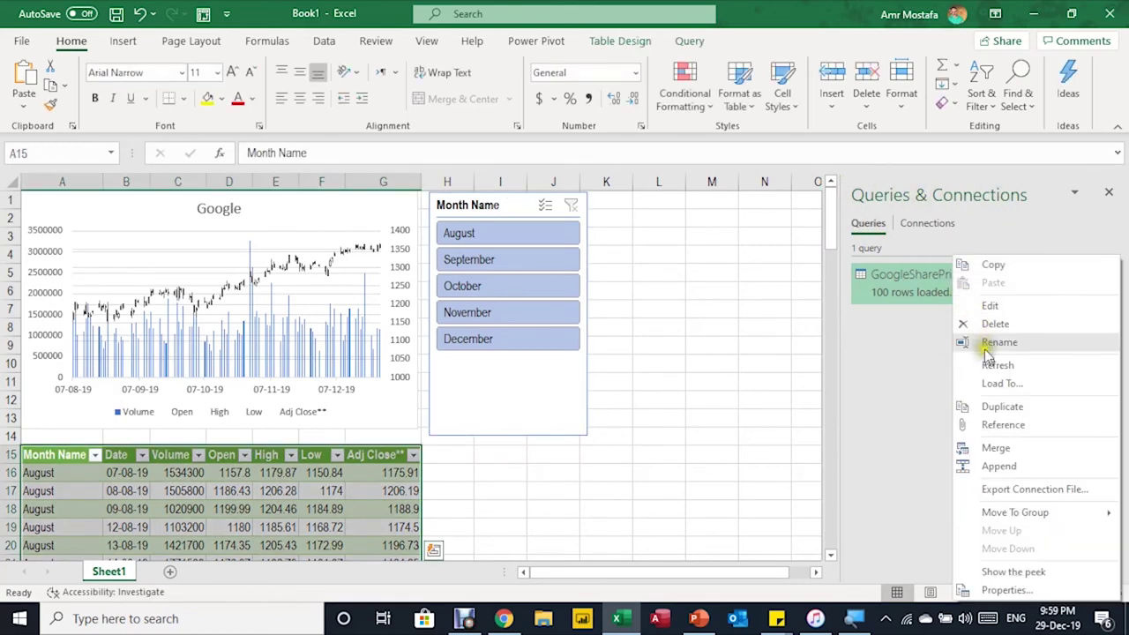
click(1002, 411)
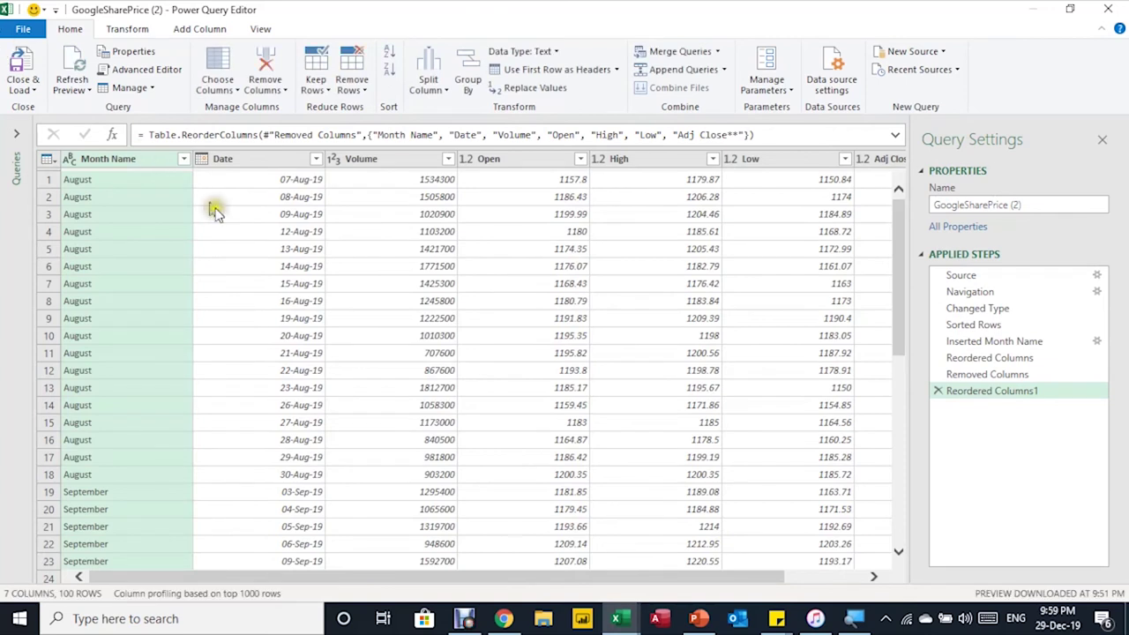
click(17, 133)
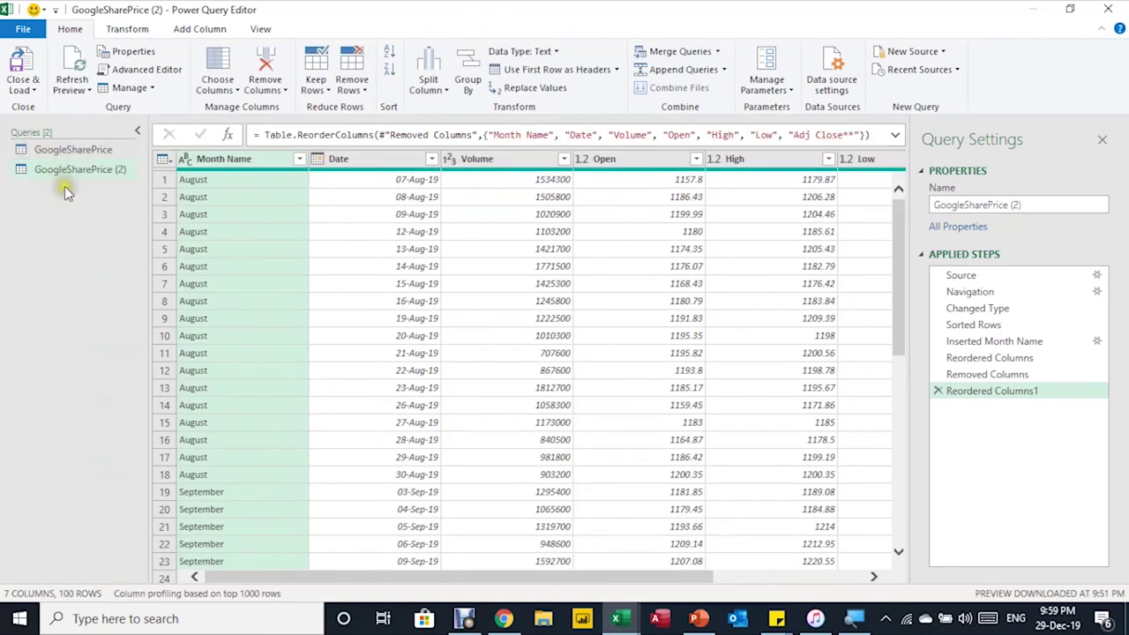
drag(1025, 205, 918, 217)
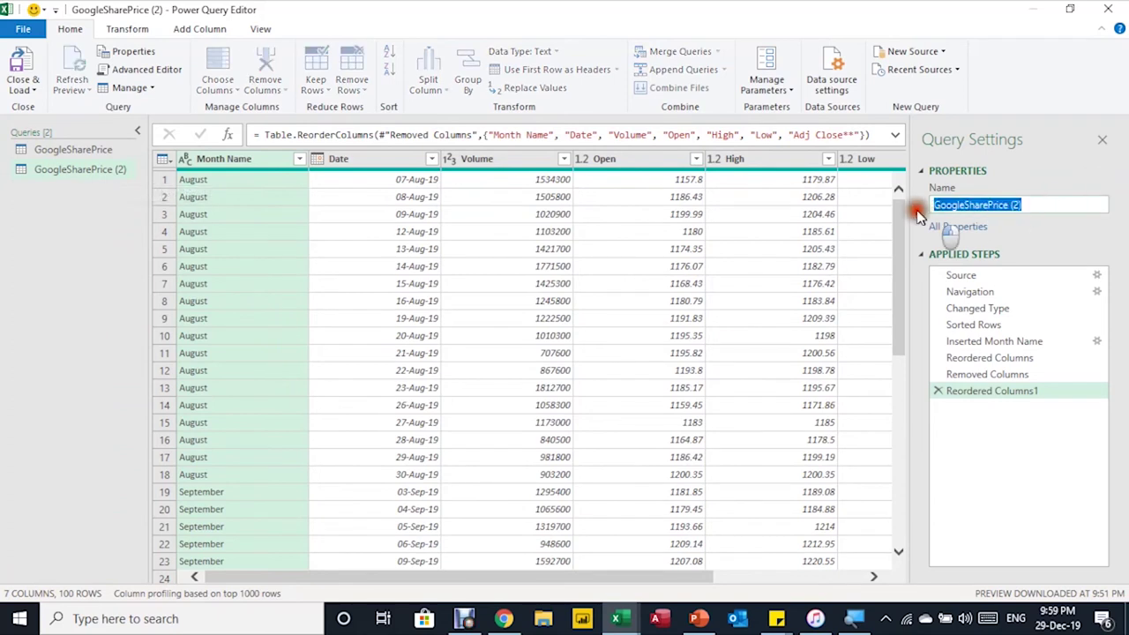
text(FBSharePrice)
key(Return)
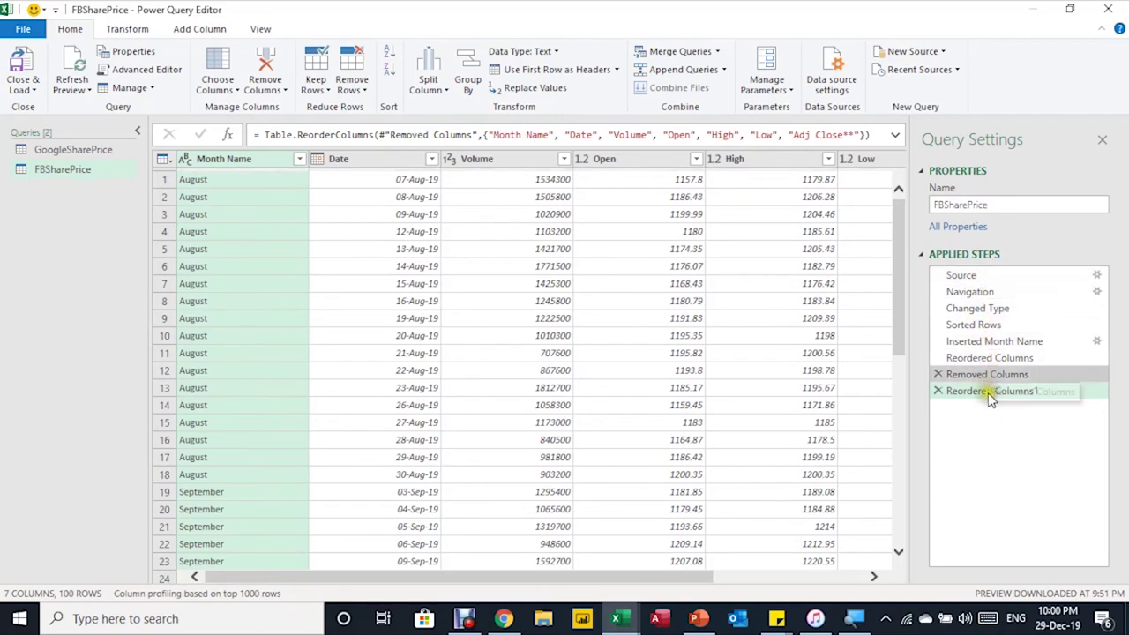
Change the FBSharePrice Source URL to Yahoo Finance's FB history page and preview the final step.
click(997, 280)
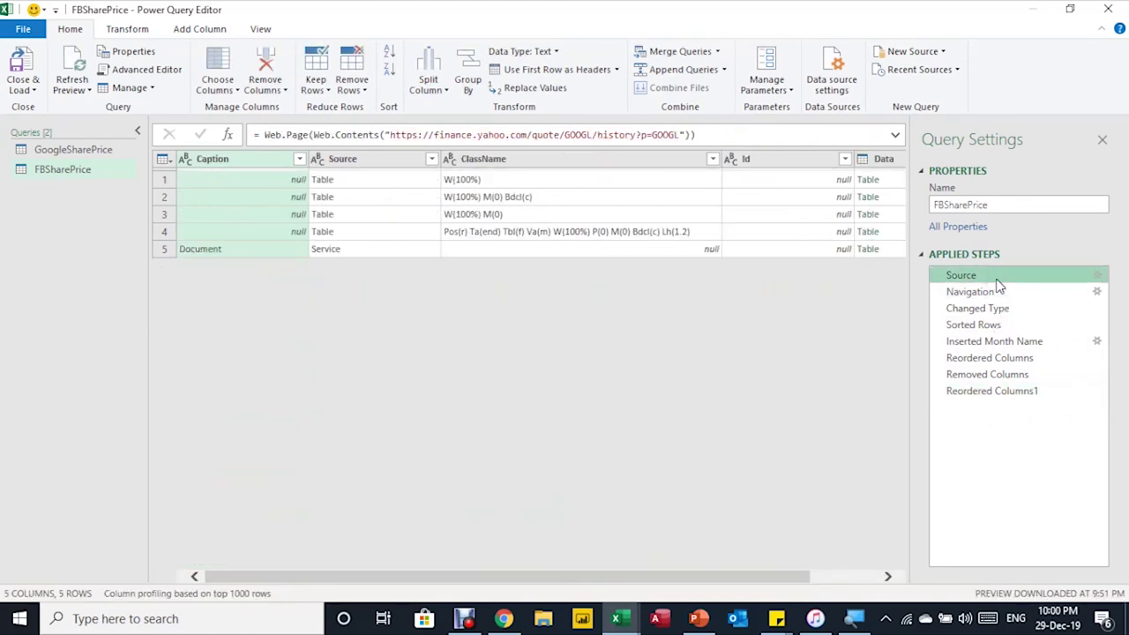
click(1097, 276)
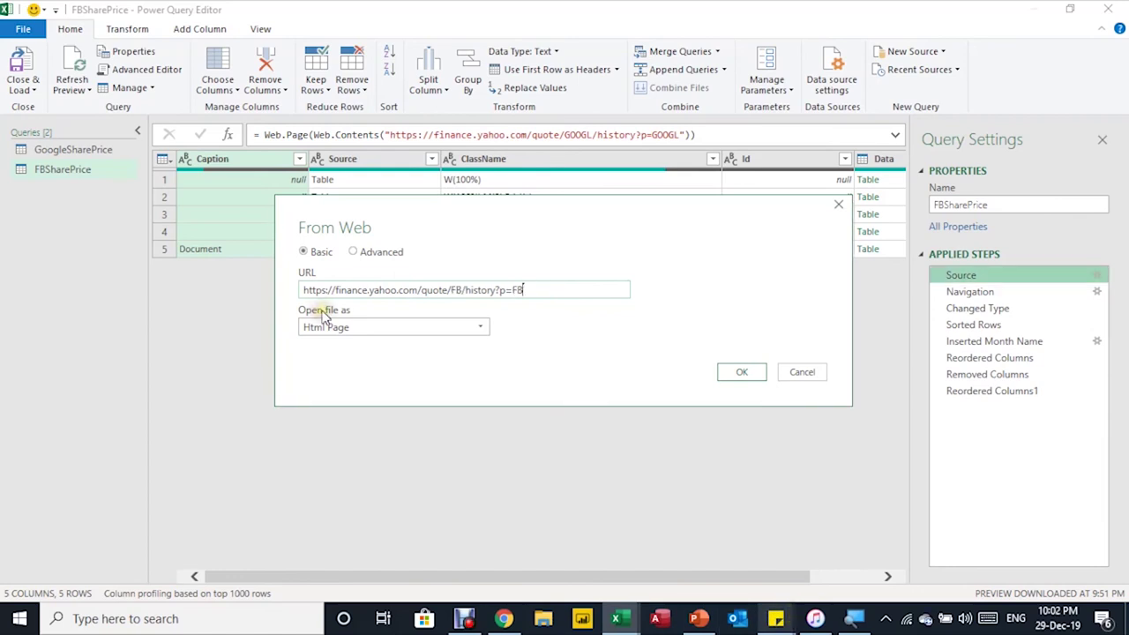
click(740, 371)
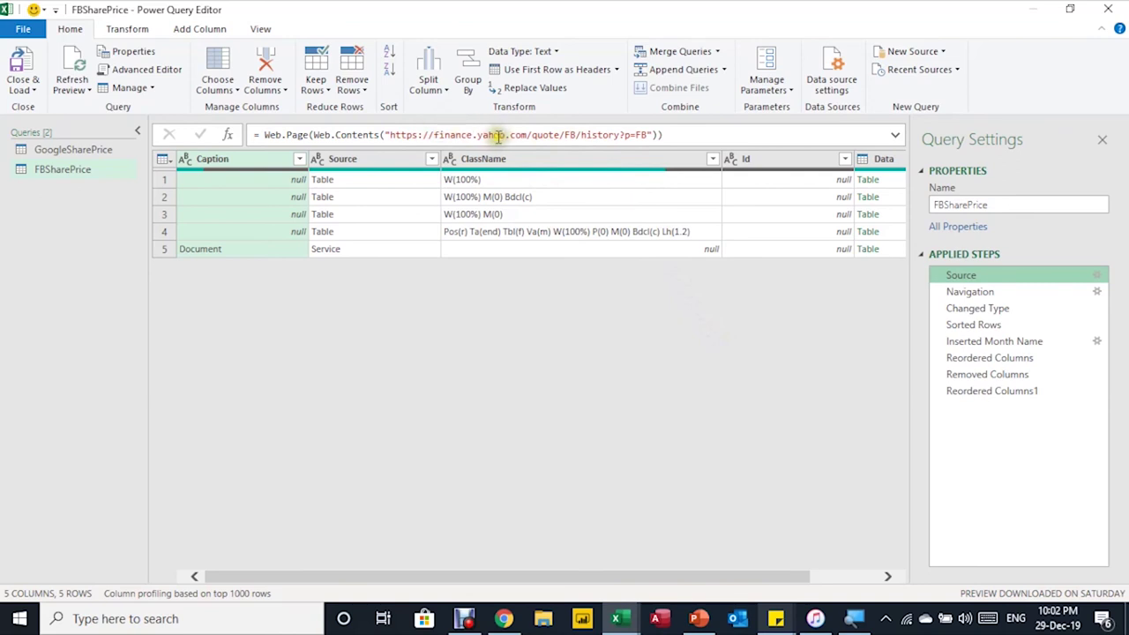
click(982, 392)
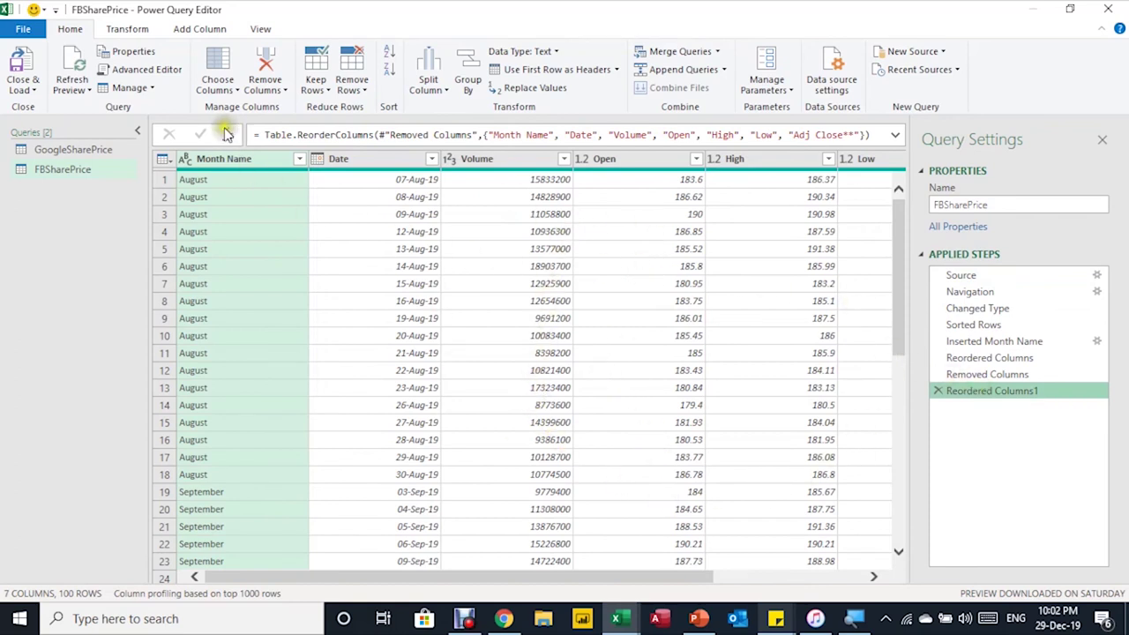
Close & Load FBSharePrice into the existing worksheet starting at cell I15.
click(24, 85)
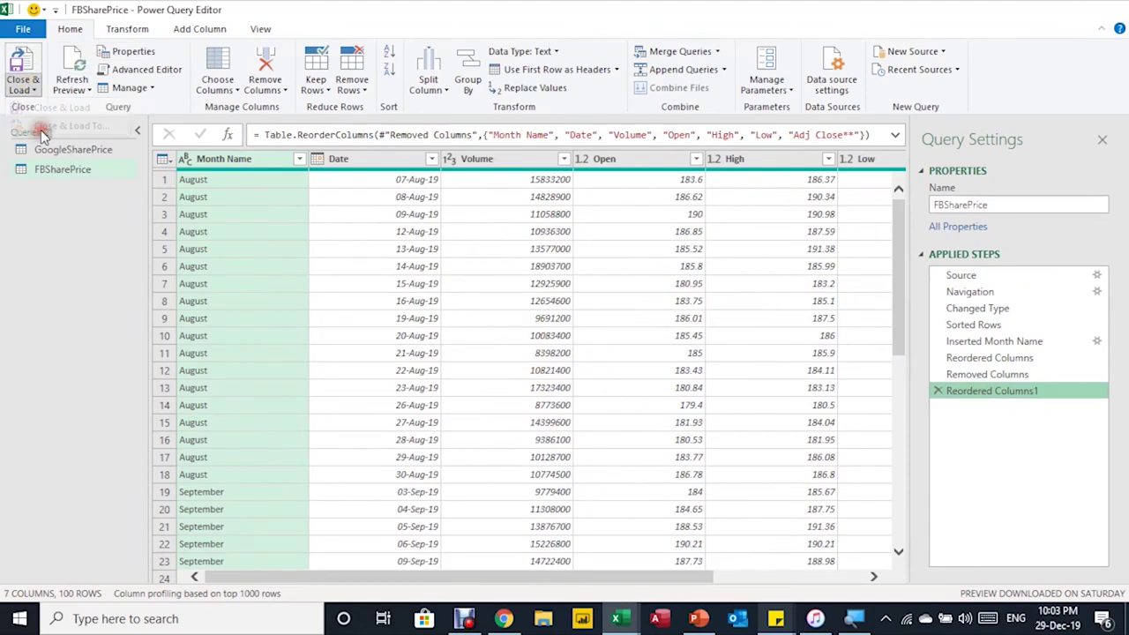
click(63, 127)
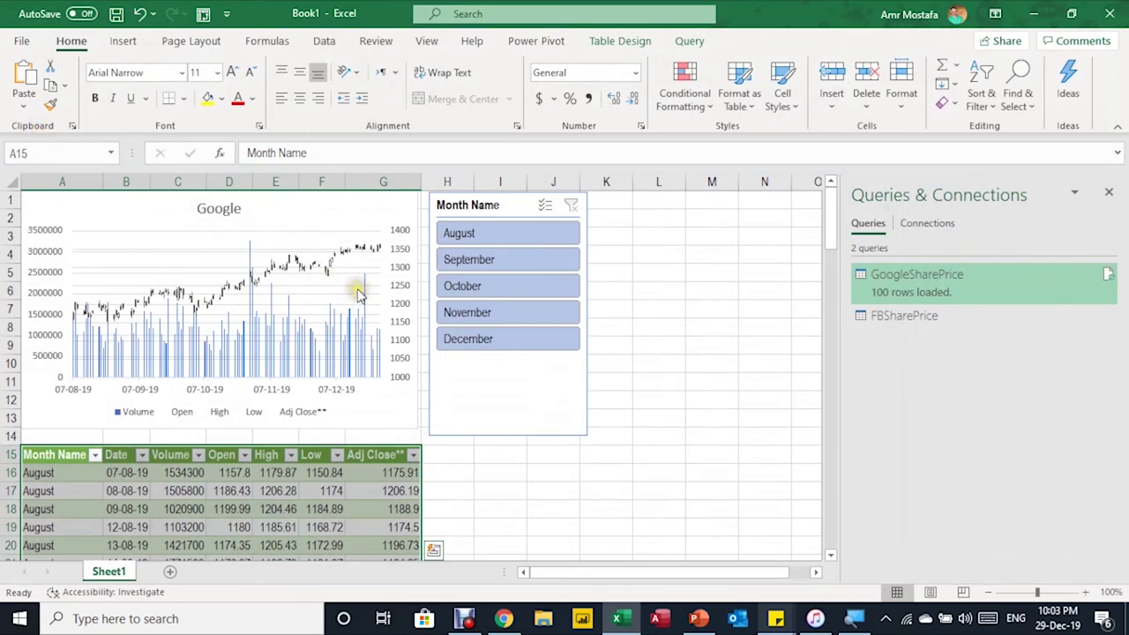
drag(476, 187, 687, 154)
click(652, 265)
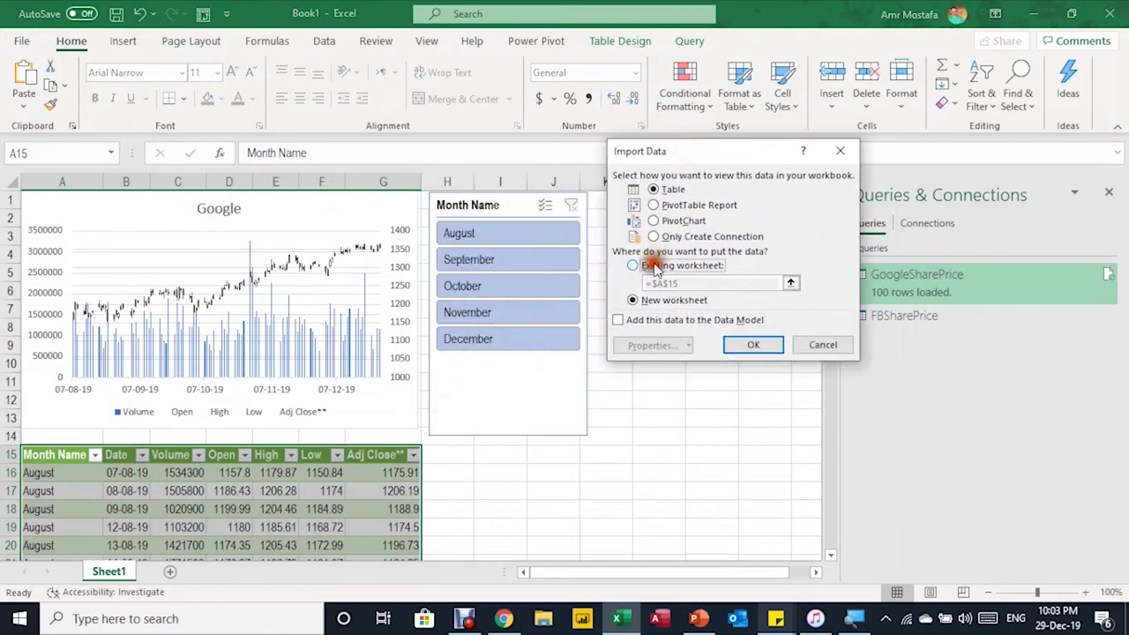
click(501, 457)
click(754, 345)
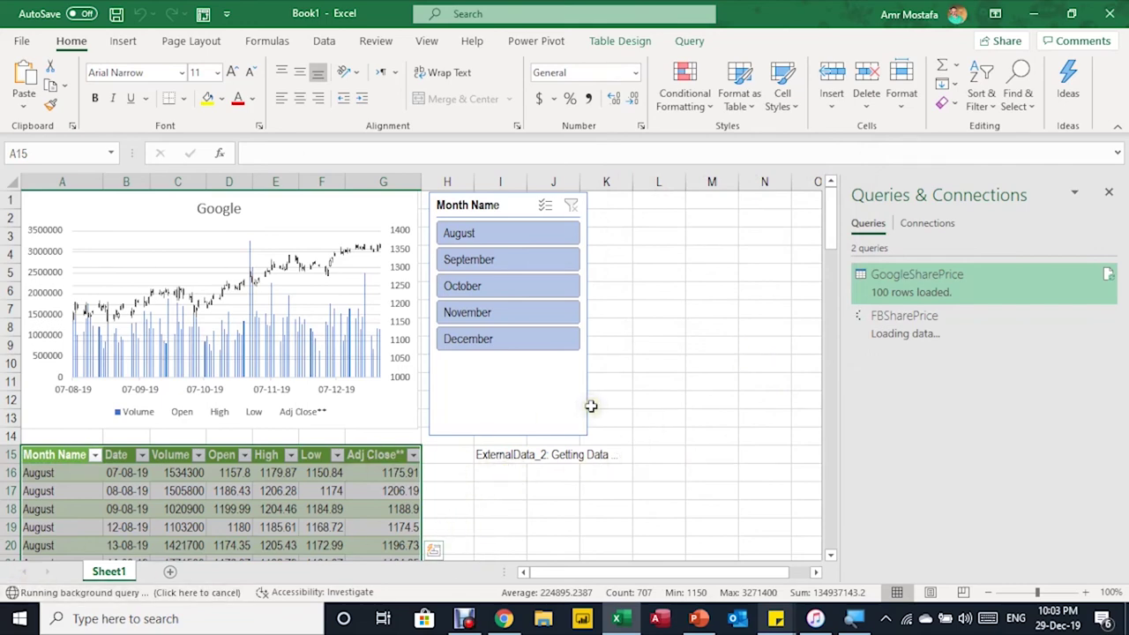
Verify the Facebook table's last row is row 115, dated 27-12-19.
click(550, 436)
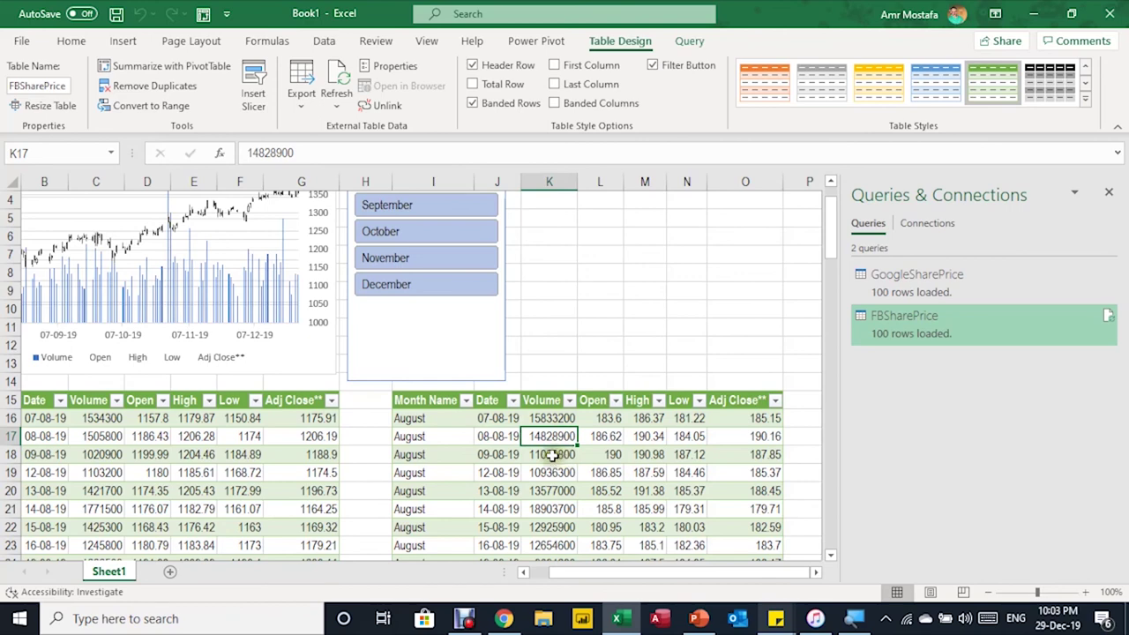
scroll(550, 454, up, 1)
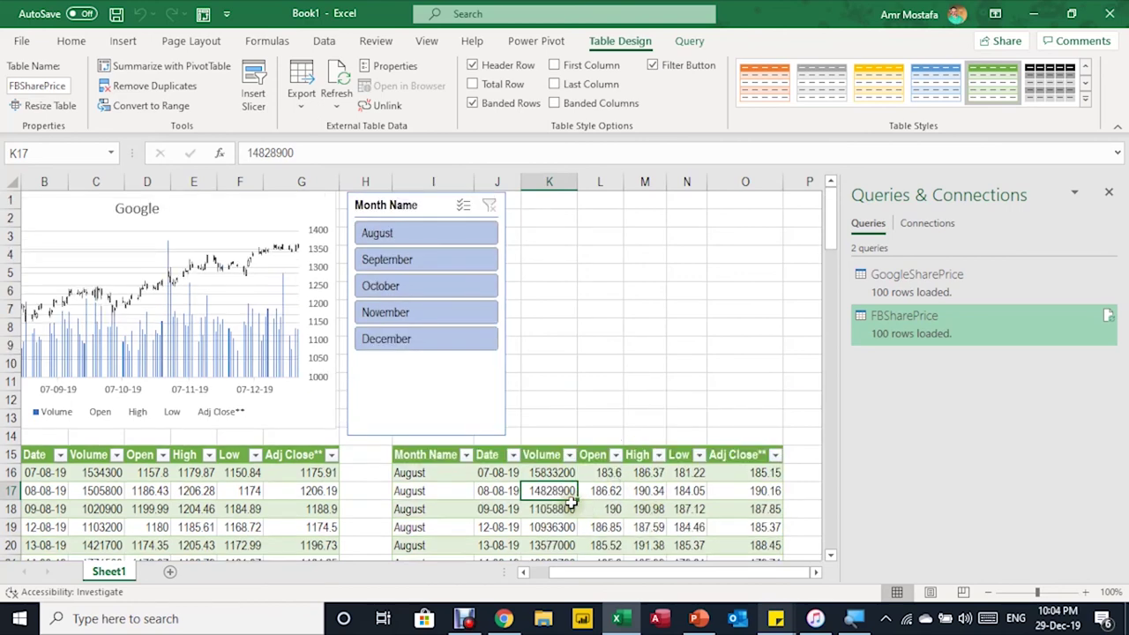
key(ctrl+Down)
key(Left)
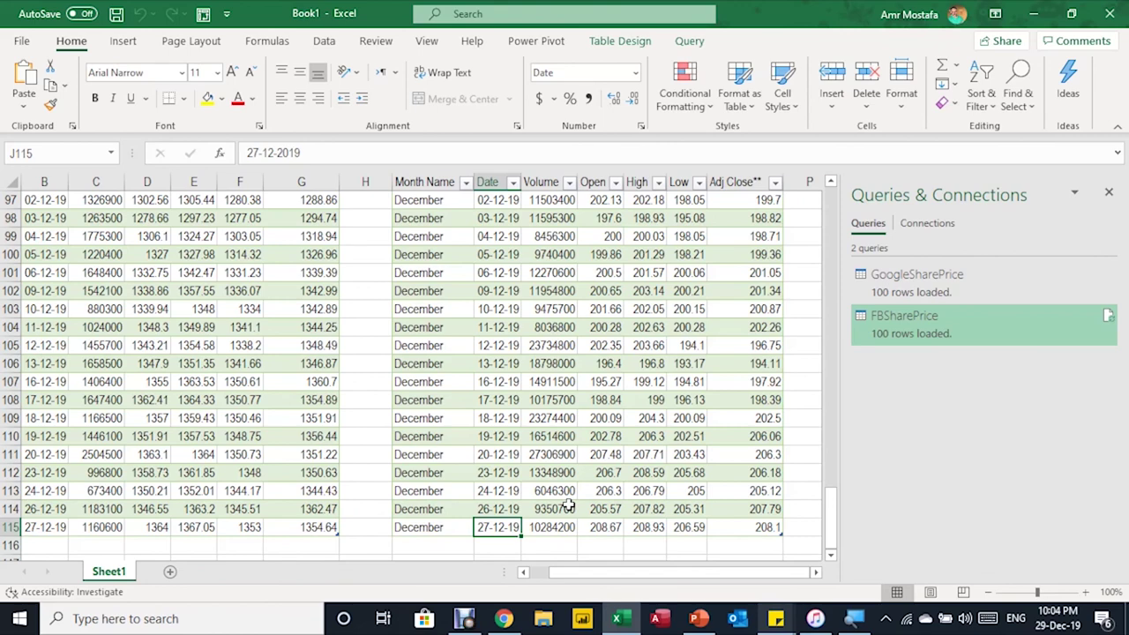
key(Down)
key(Up)
mouse_move(1109, 278)
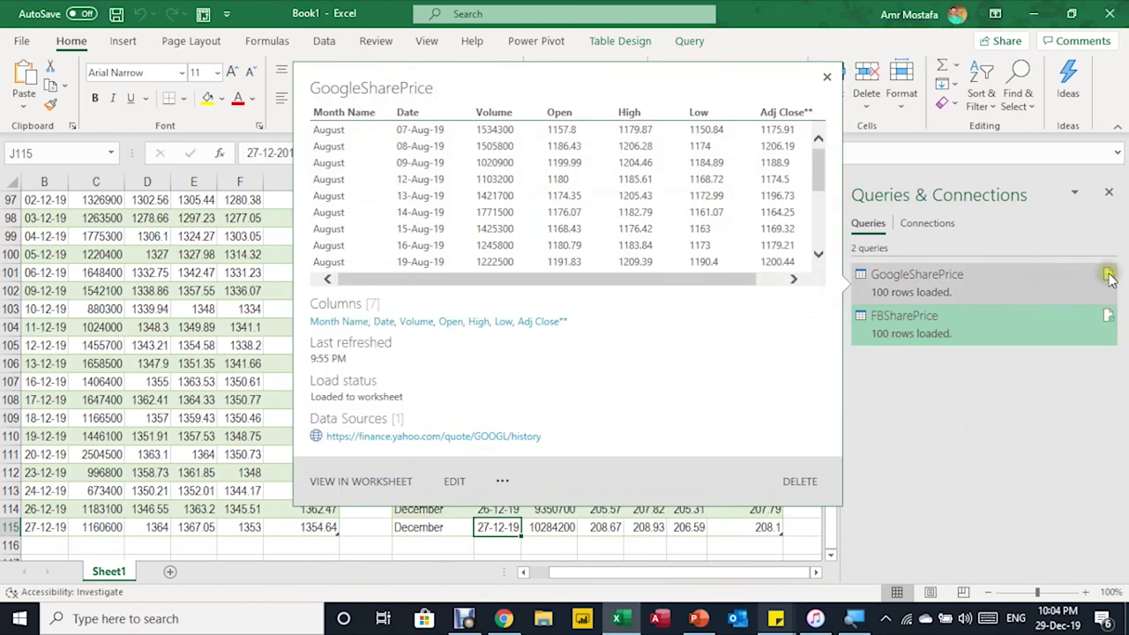
click(139, 309)
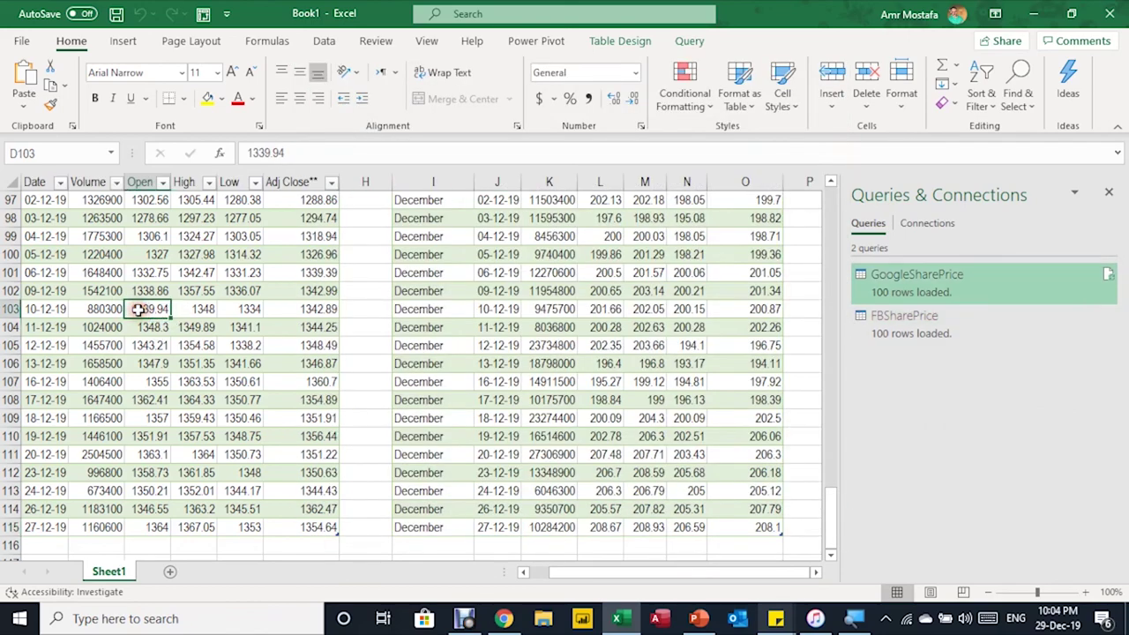
right_click(139, 308)
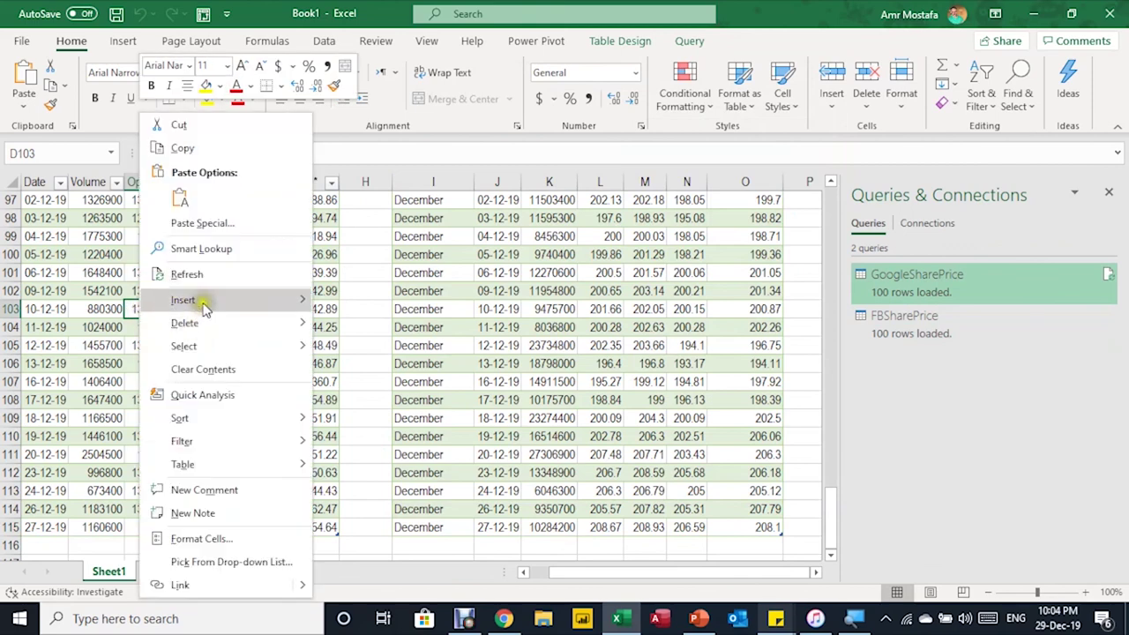
click(218, 274)
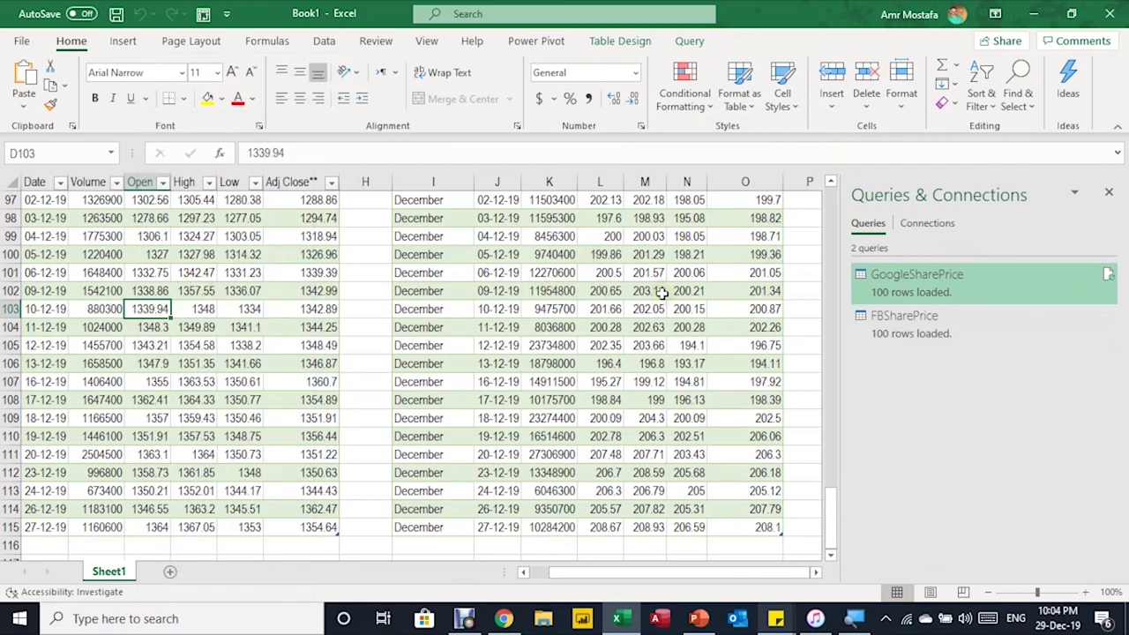
click(337, 46)
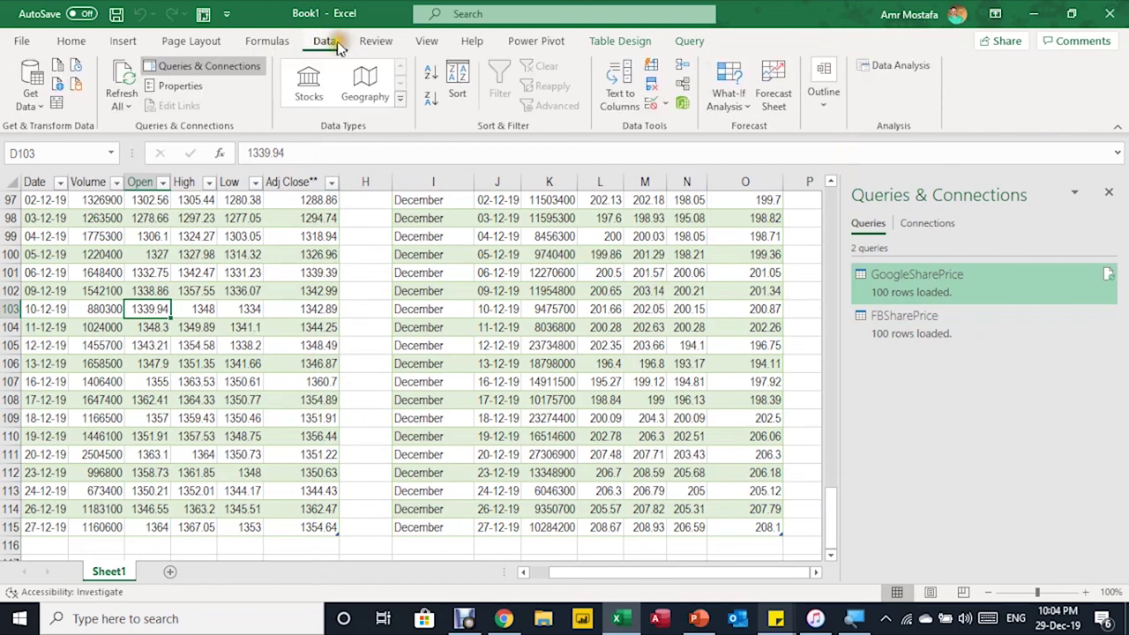
click(122, 101)
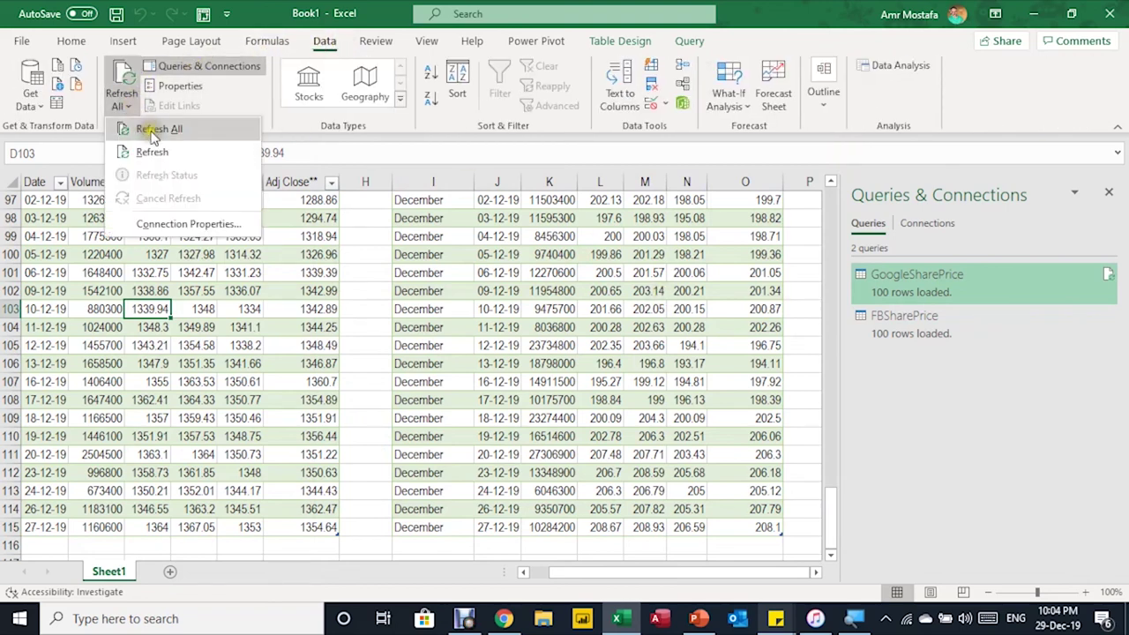
click(351, 319)
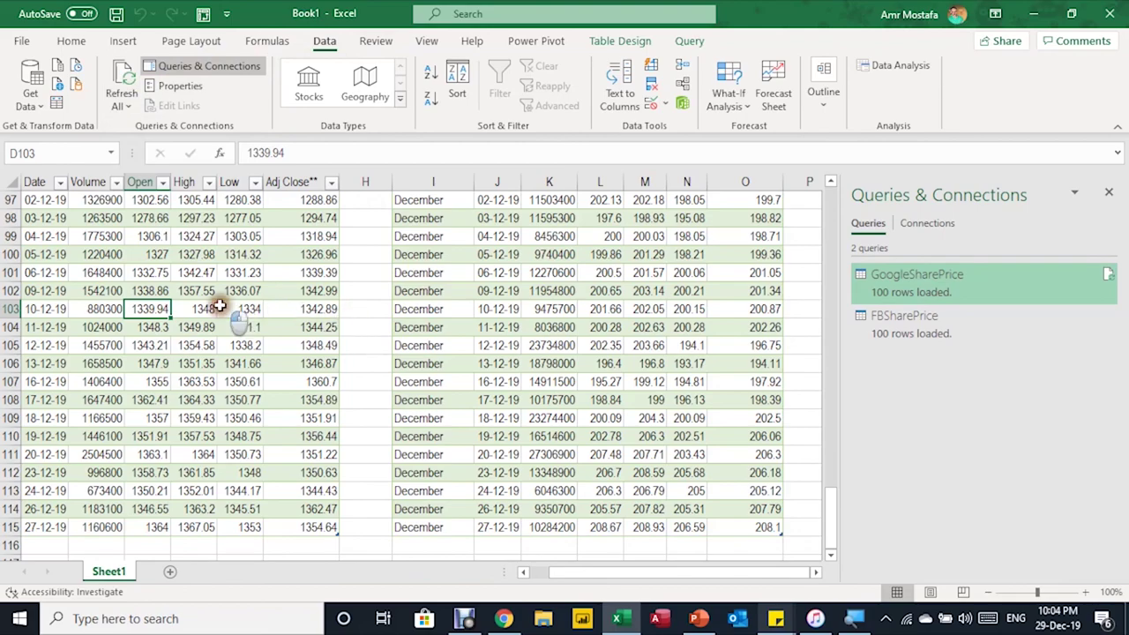
click(238, 309)
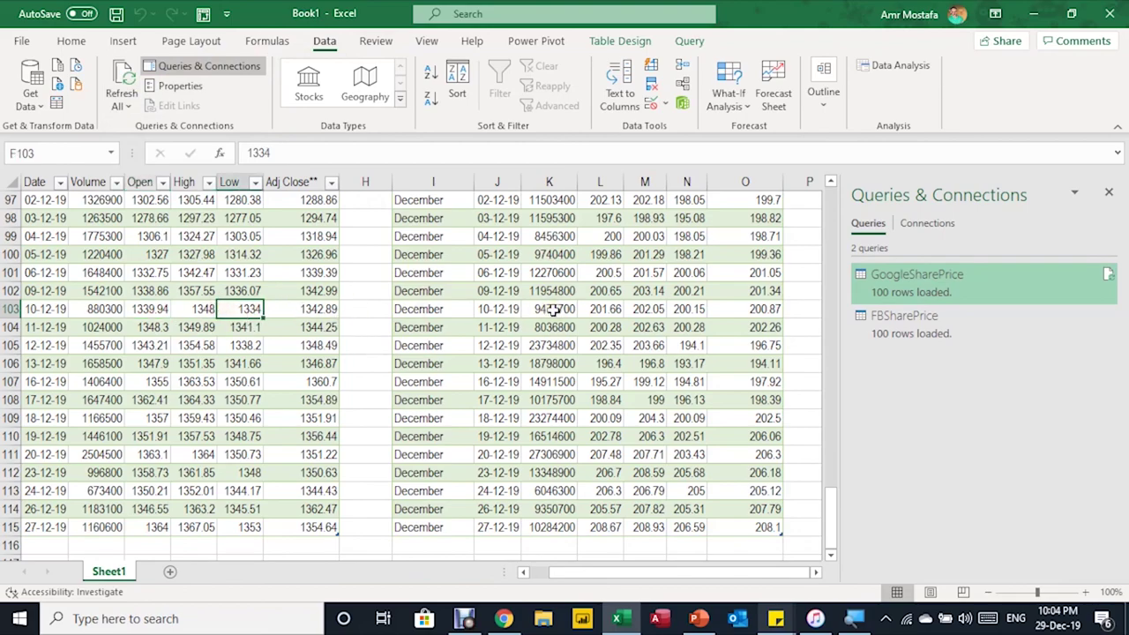
scroll(552, 308, up, 16)
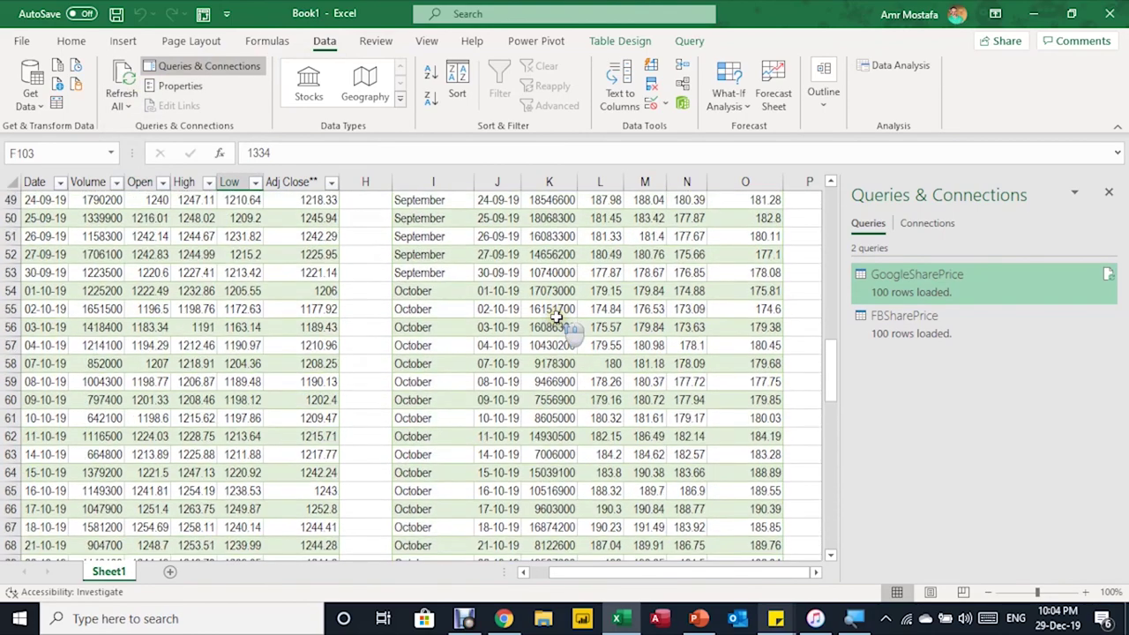
scroll(556, 317, up, 16)
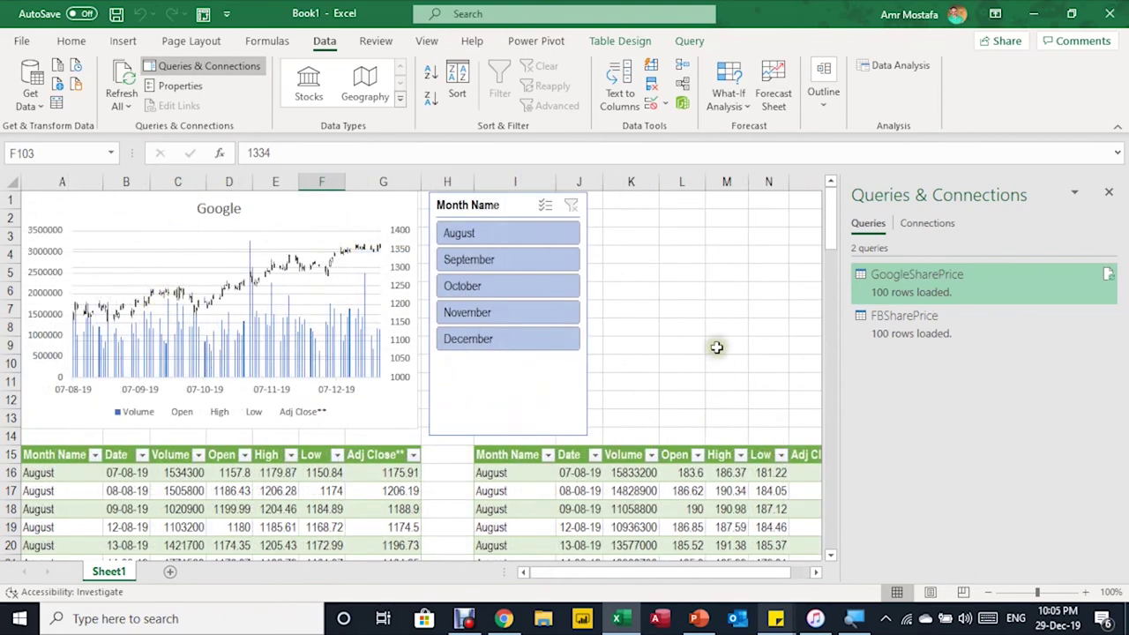
scroll(671, 484, down, 3)
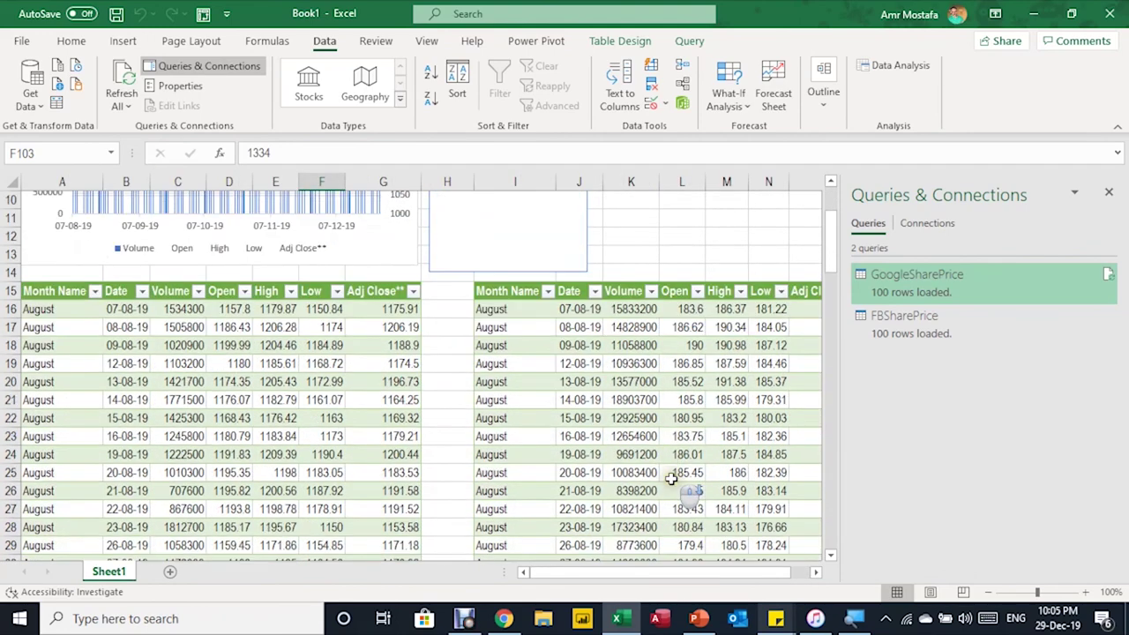
click(589, 363)
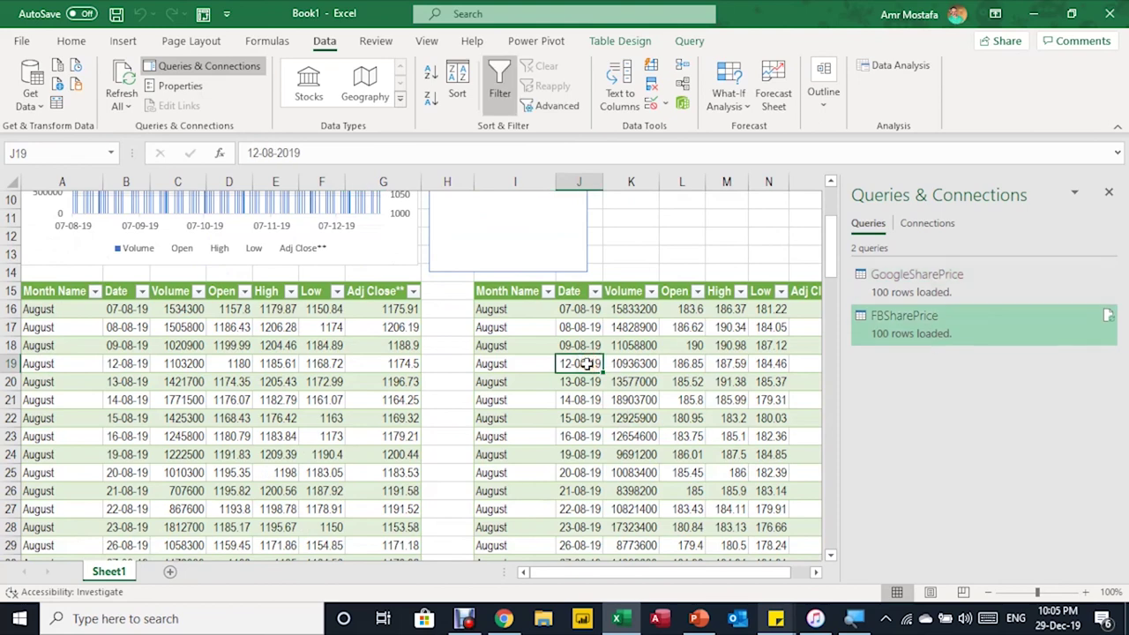